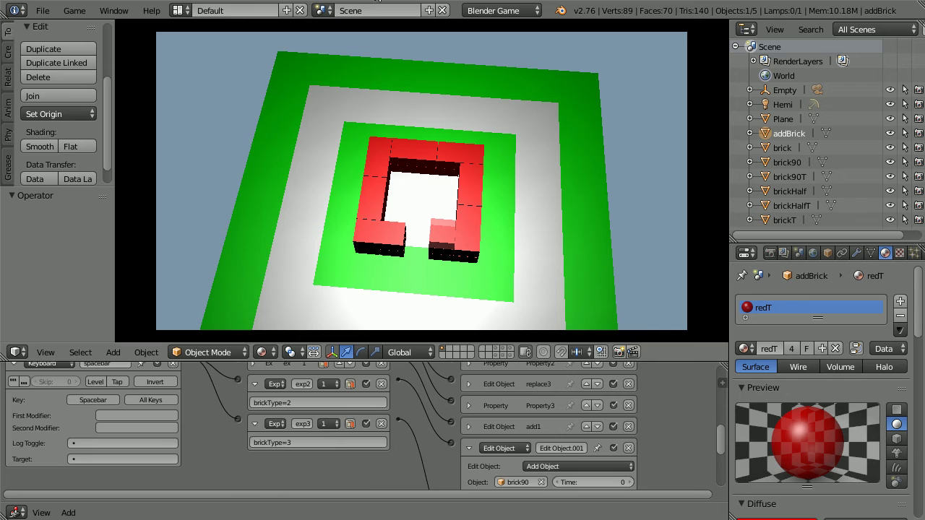
Step: Play the demo game, sliding the brick left and dropping it to close the wall's gap
key(space)
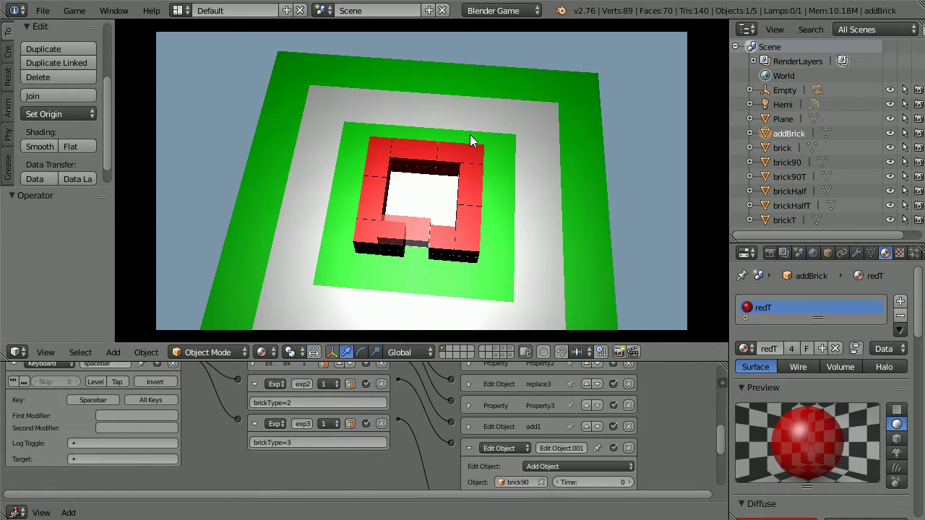
key(space)
key(space)
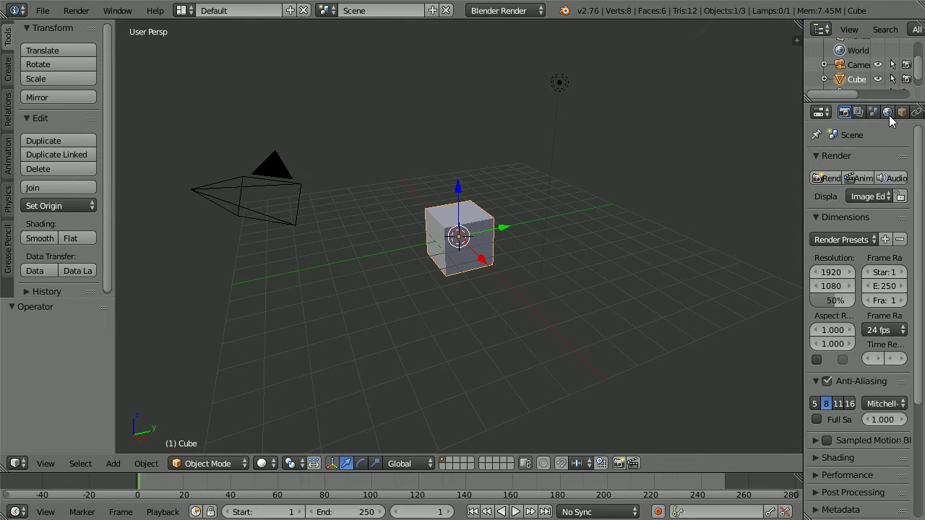
Step: Set the cube's Y scale to 0.5 and Z to 0.3, then scale it uniformly by 0.99
click(901, 112)
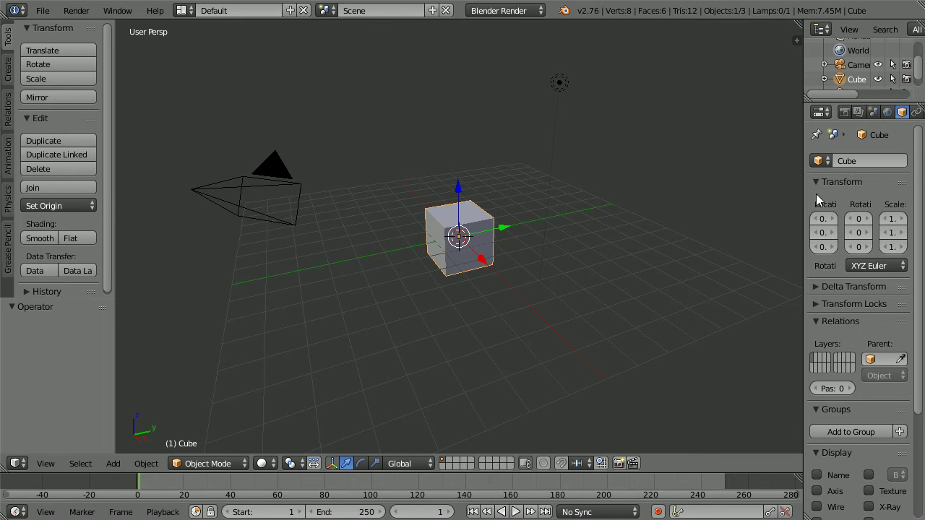
drag(803, 194, 729, 209)
click(879, 232)
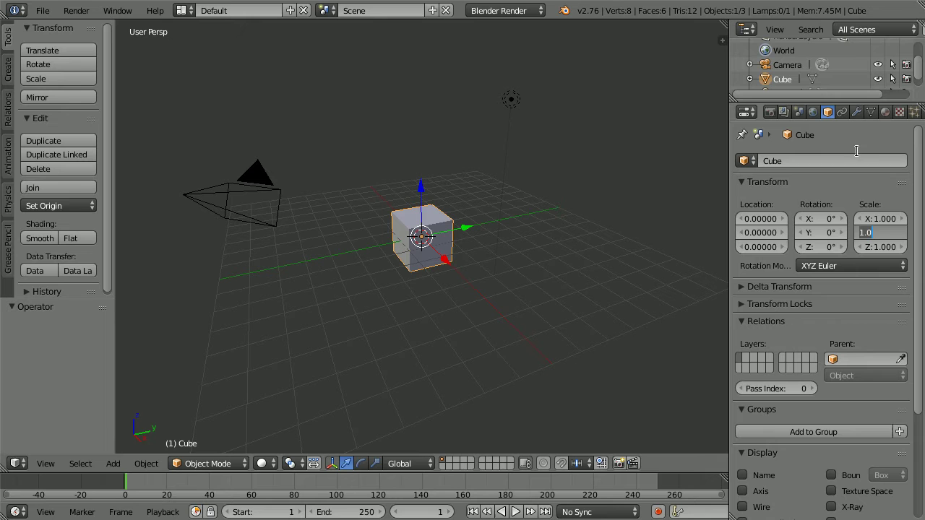
text(.5)
key(Return)
click(882, 246)
text(.3)
key(Return)
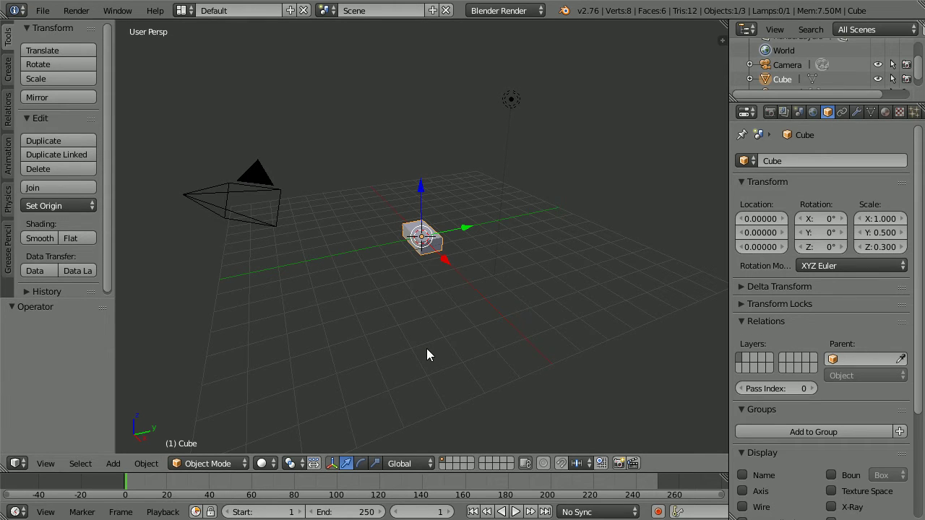
text(s.99)
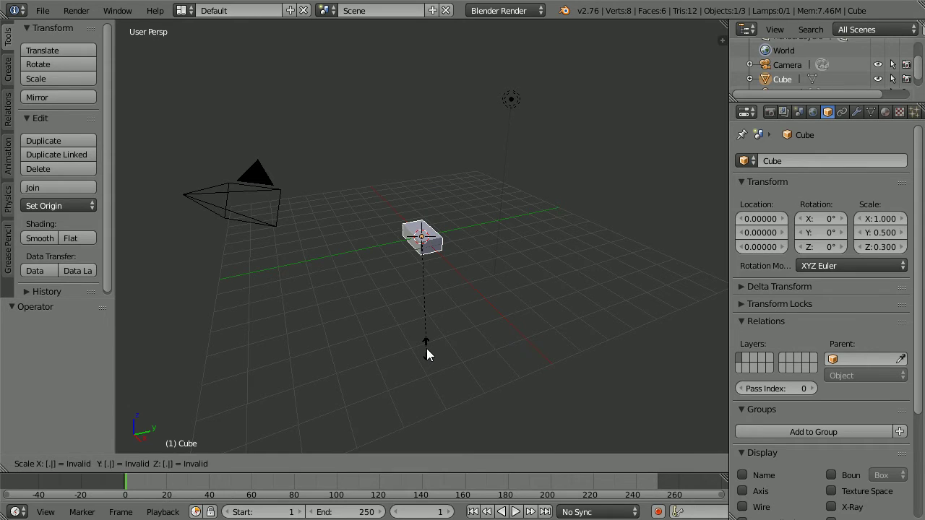
key(Return)
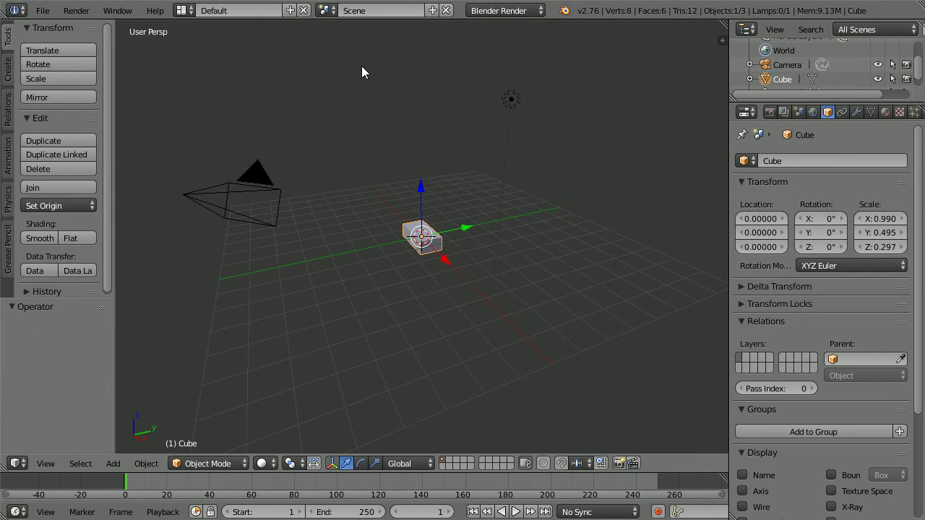
Step: Duplicate the flattened cube in place, move the copy to another layer, and show that layer
key(shift+d)
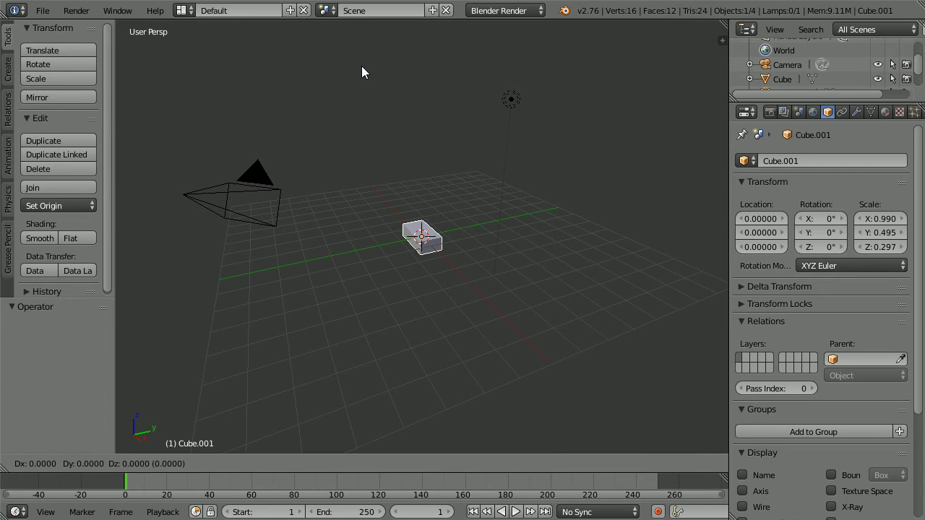
right_click(362, 66)
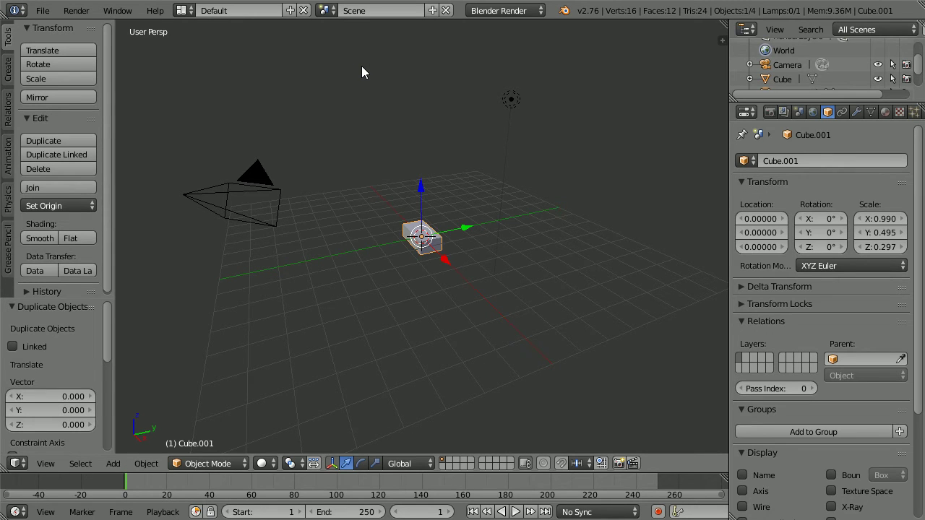
key(m)
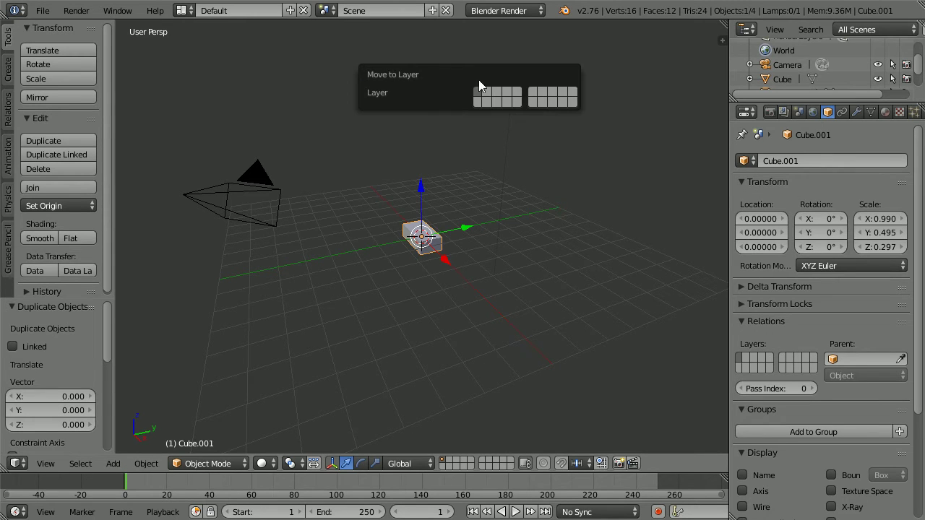
click(573, 103)
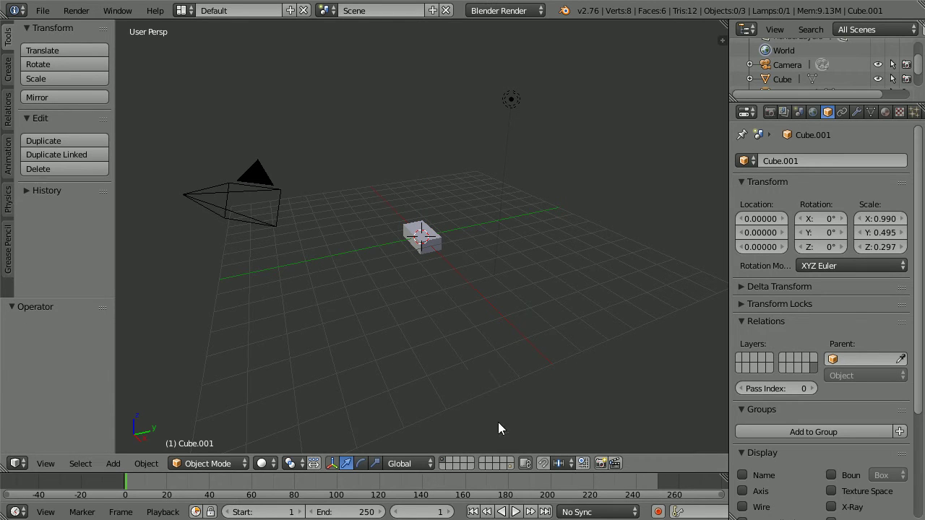
click(511, 466)
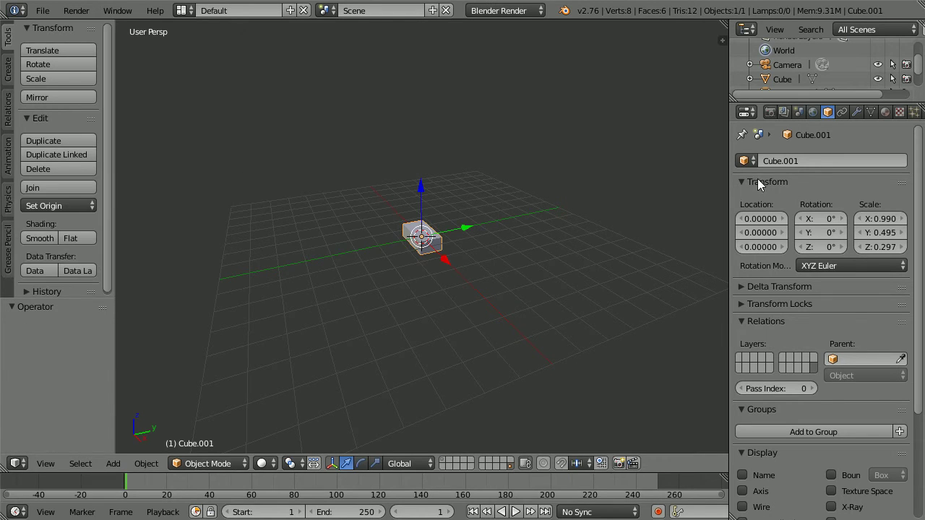
Step: Rename the copied object to 'brick'
click(835, 159)
text(brick)
key(Return)
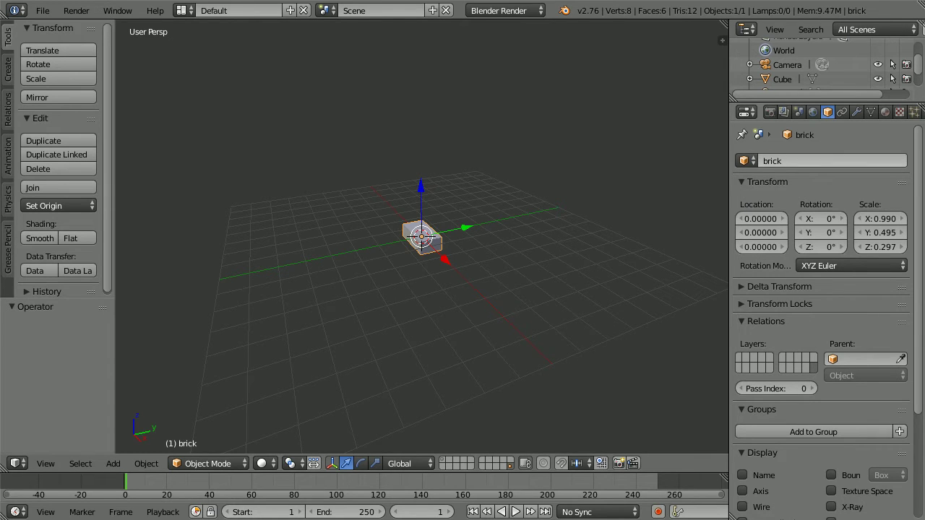
click(886, 112)
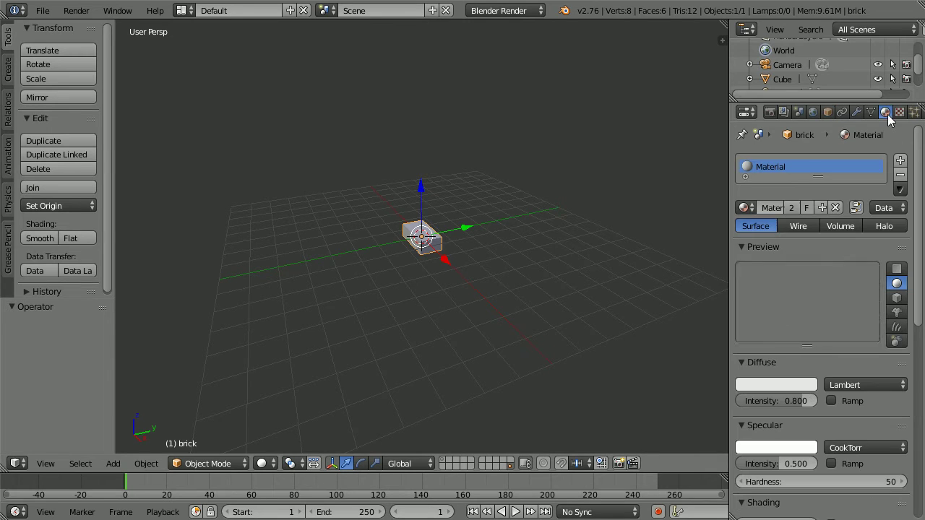
Step: Name the brick's material 'red' and set its diffuse green and blue to 0
click(772, 208)
text(red)
key(Return)
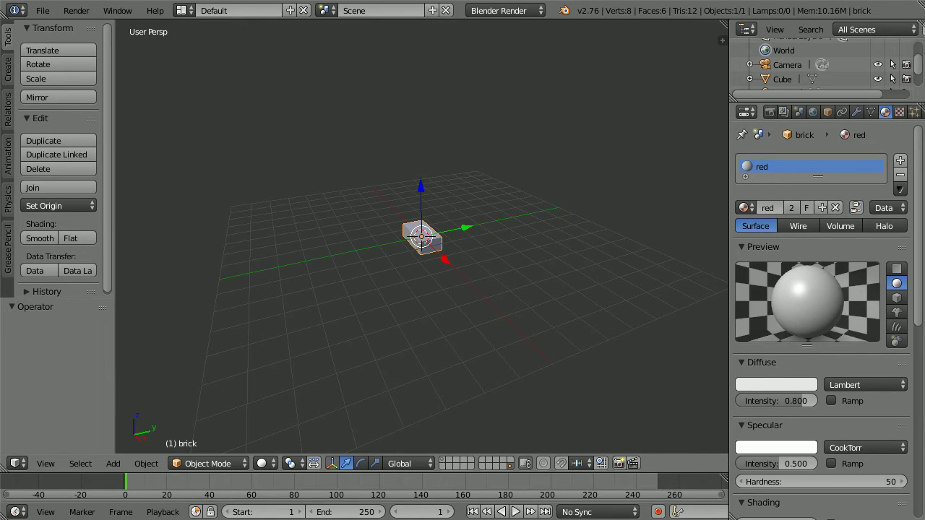
click(762, 380)
click(751, 349)
text(0)
key(Return)
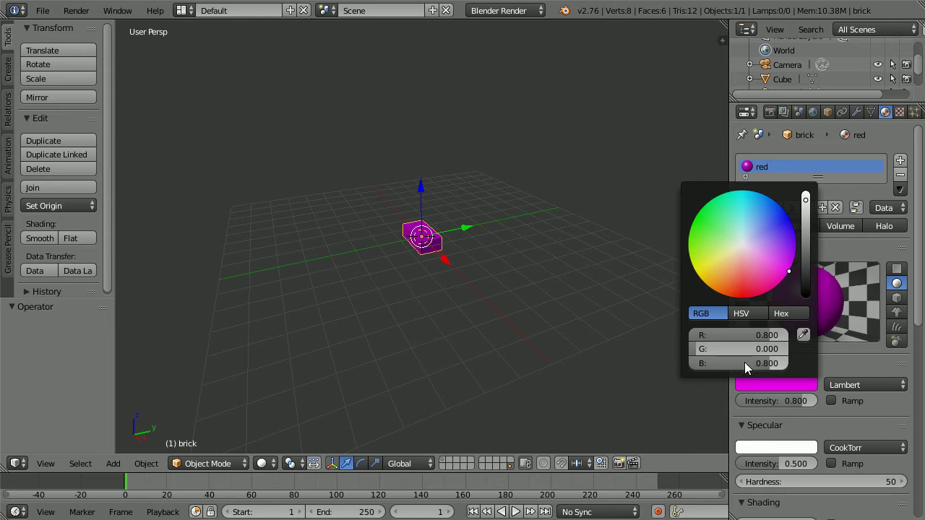
drag(768, 364, 697, 365)
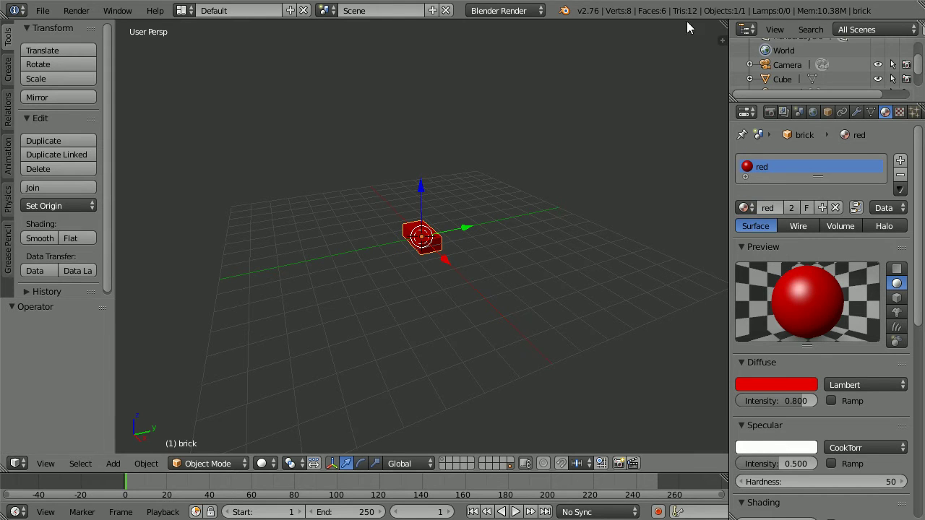
Step: Duplicate the red brick in place, move brick.001 to layer 10, and show layer 10
key(shift+d)
right_click(398, 345)
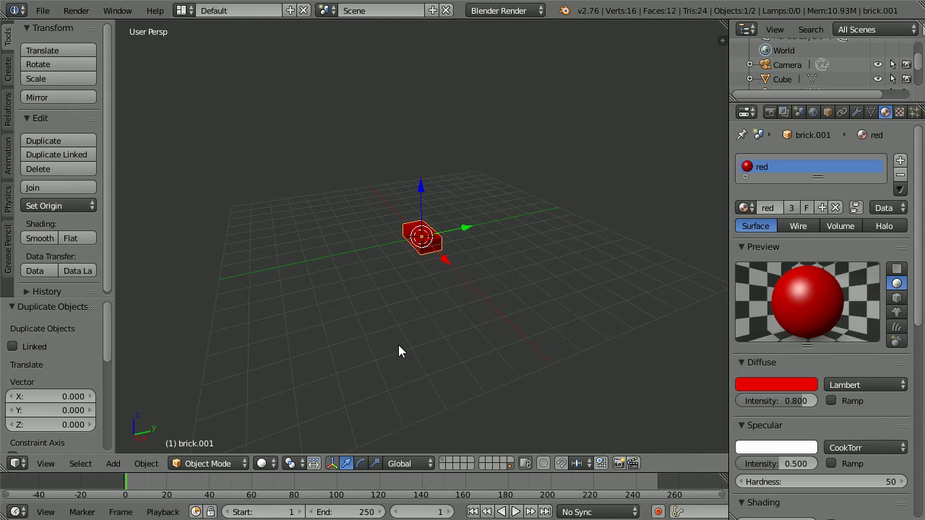
key(m)
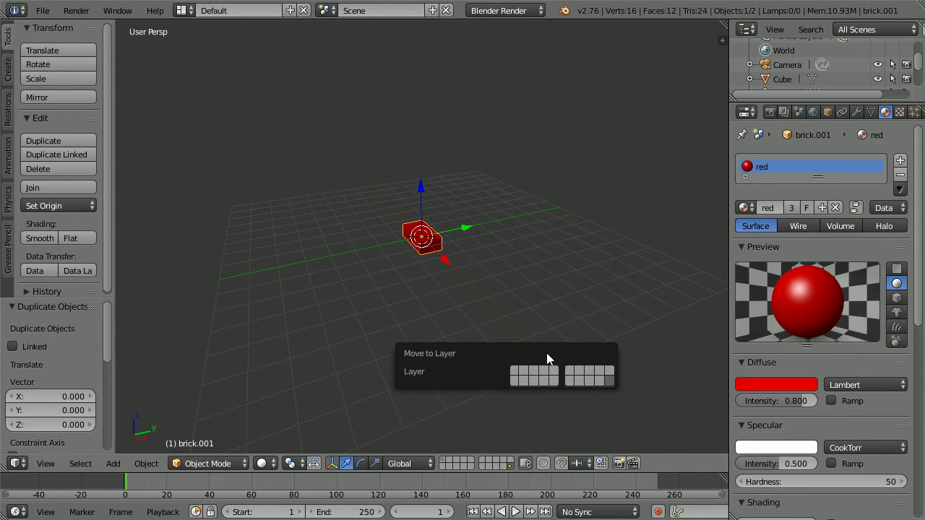
click(609, 371)
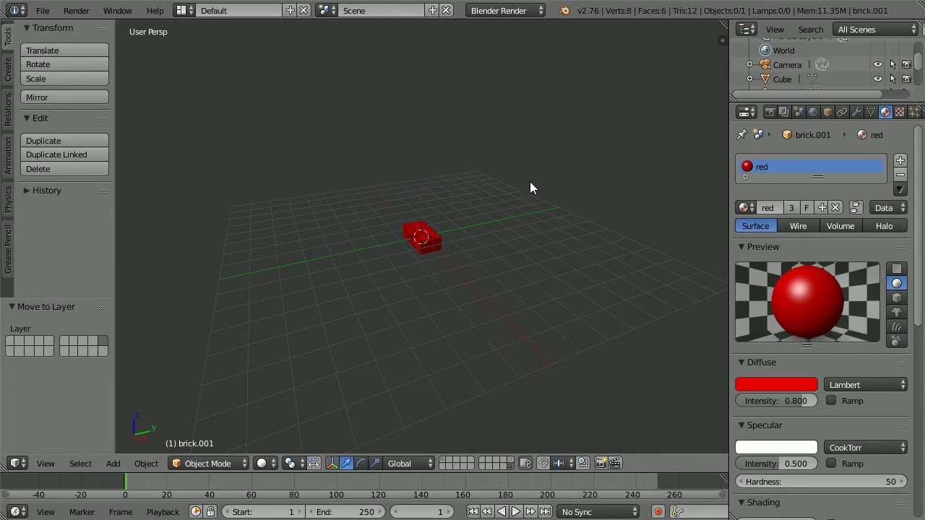
click(508, 460)
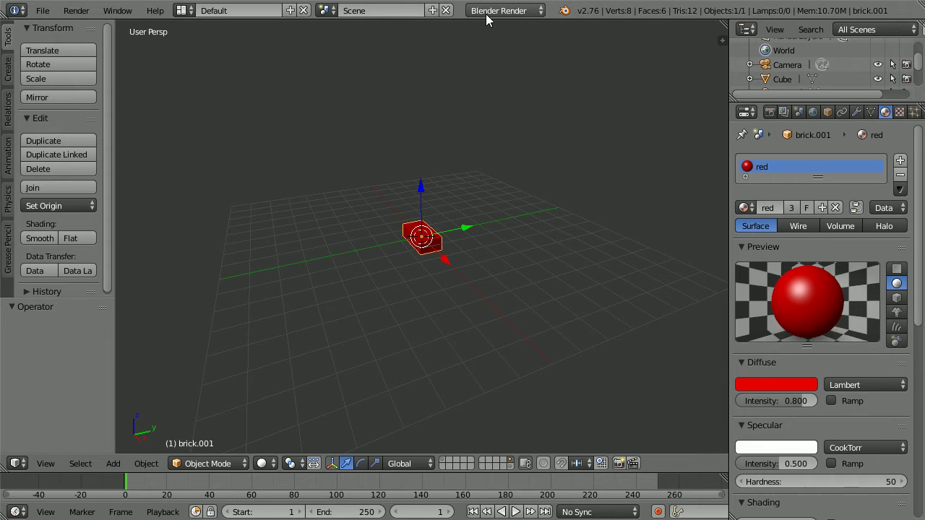
Step: Switch the render engine to Blender Game and give brick.001 a new material named redT
click(521, 12)
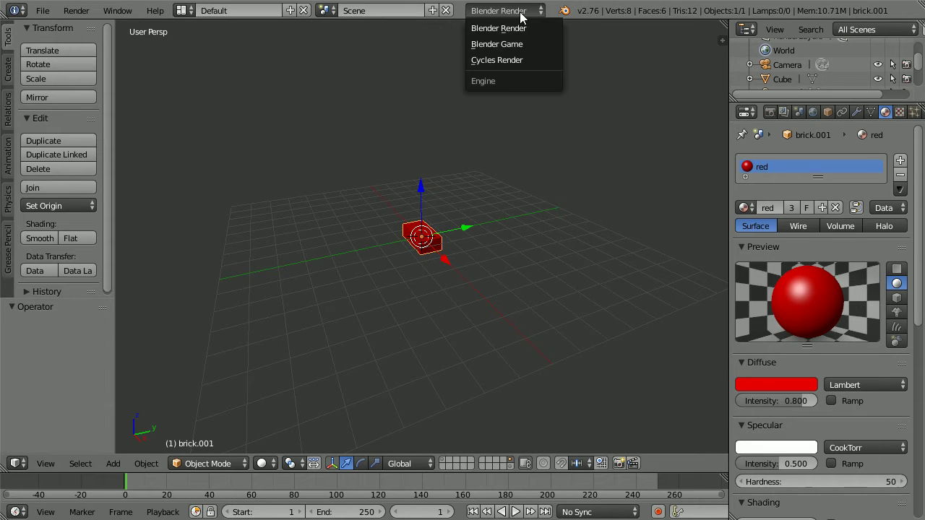
click(544, 44)
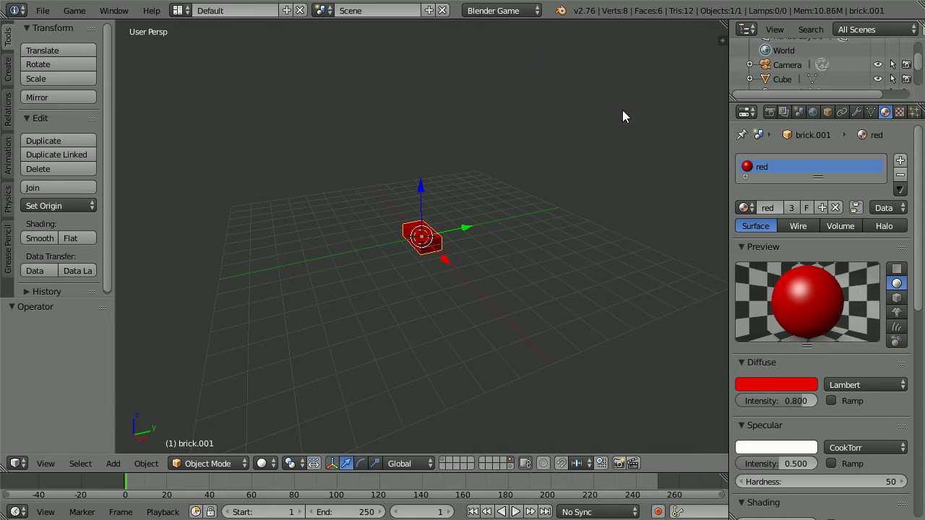
click(821, 208)
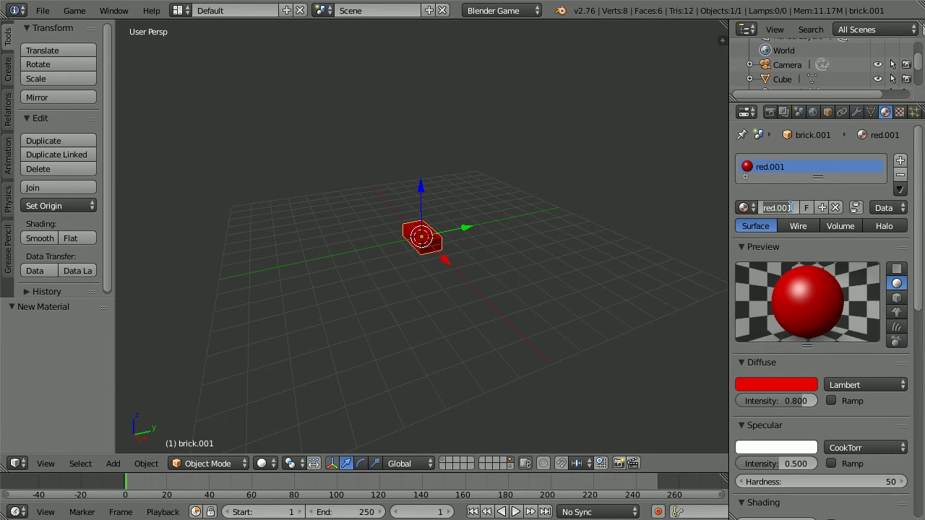
click(792, 208)
key(BackSpace)
key(BackSpace)
key(BackSpace)
key(BackSpace)
text(T)
key(Return)
Step: Enable Z Transparency on redT with alpha 0.7
scroll(801, 476, down, 10)
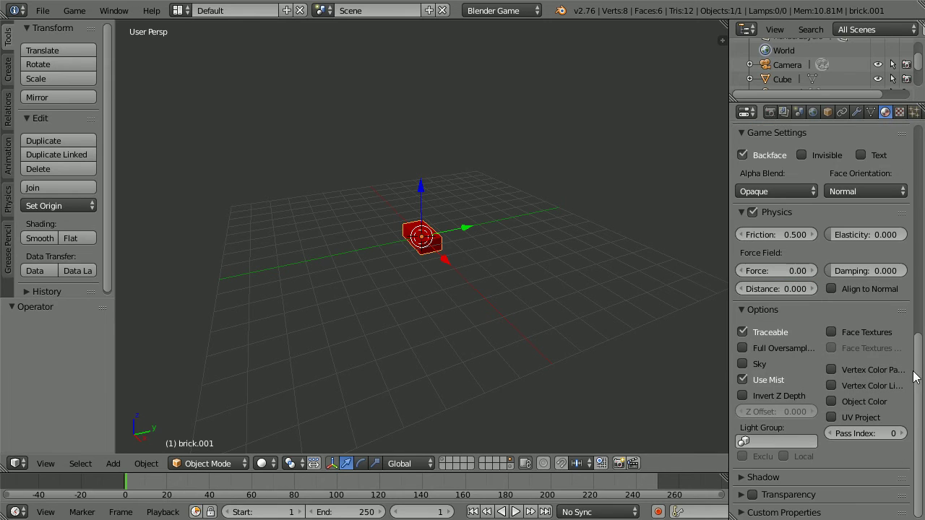
click(752, 495)
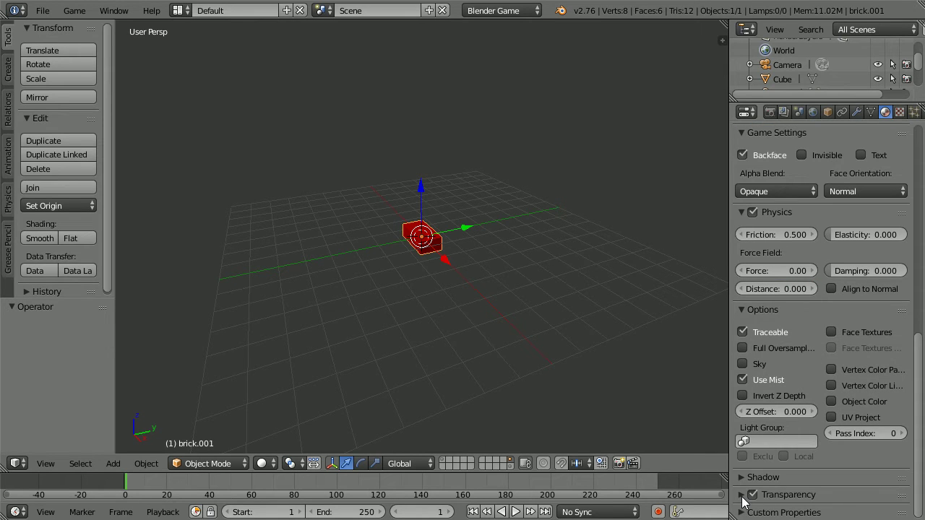
click(741, 495)
scroll(917, 479, down, 2)
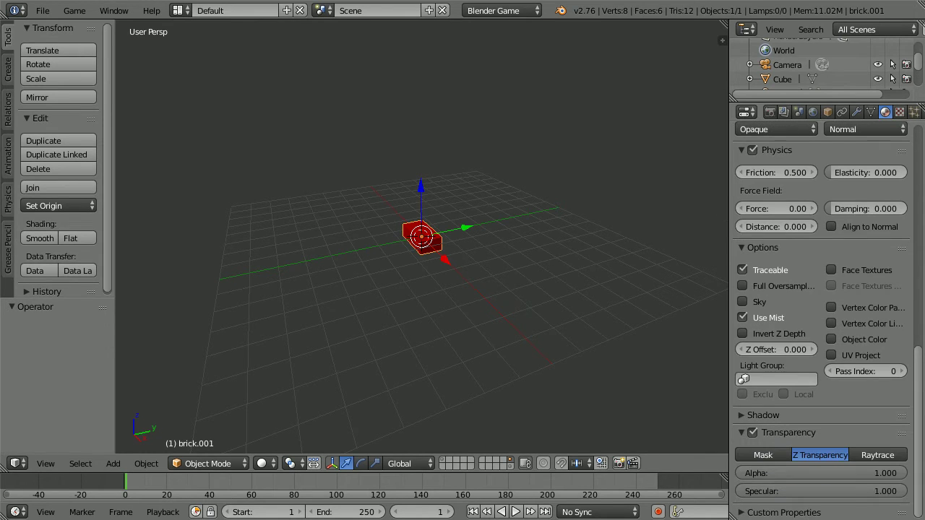
click(859, 468)
text(.7)
key(Return)
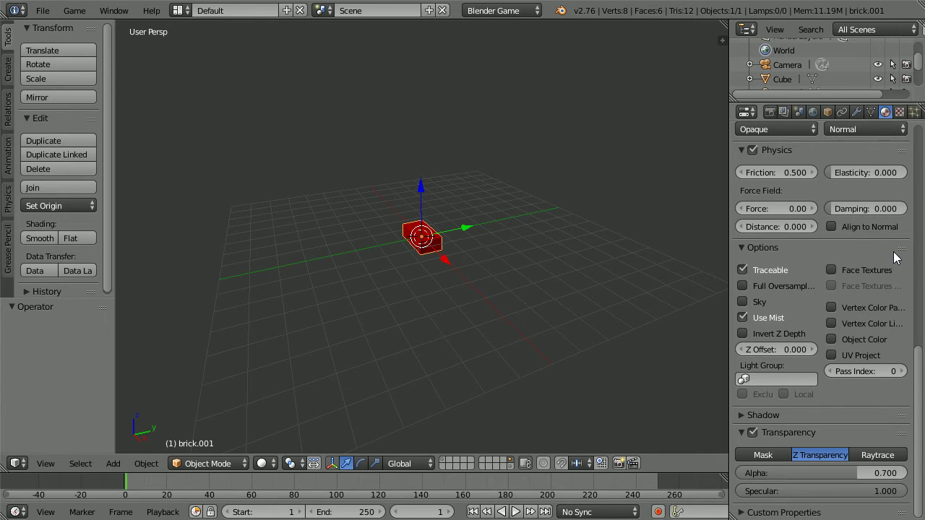
click(263, 463)
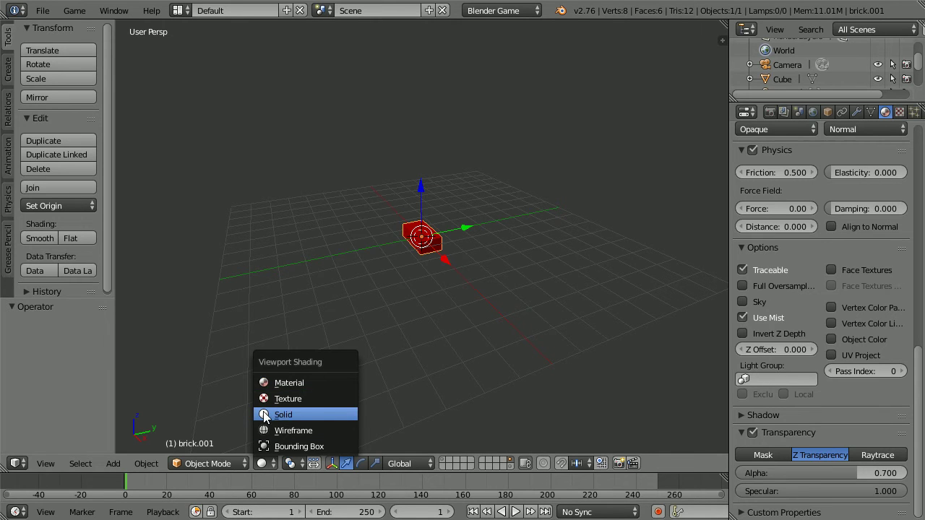
Step: Duplicate the brick in place and send the original to another layer
click(320, 414)
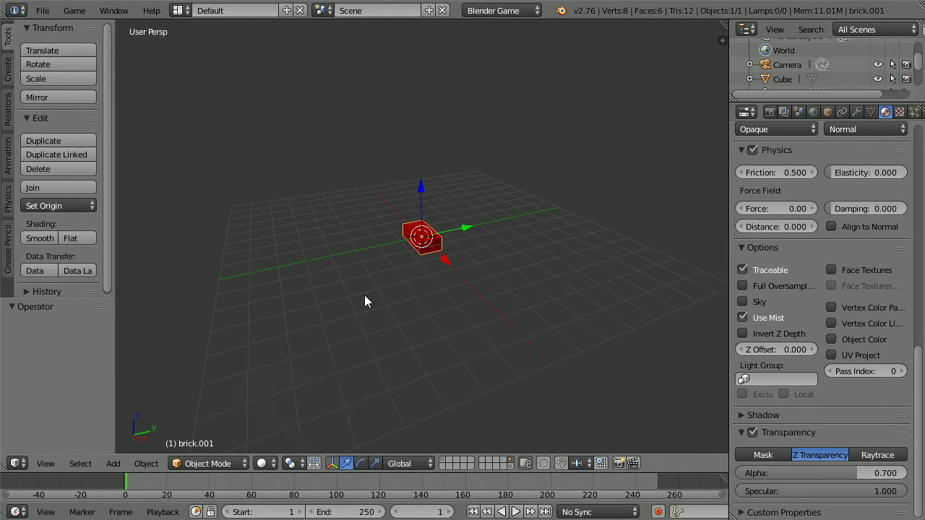
key(shift+d)
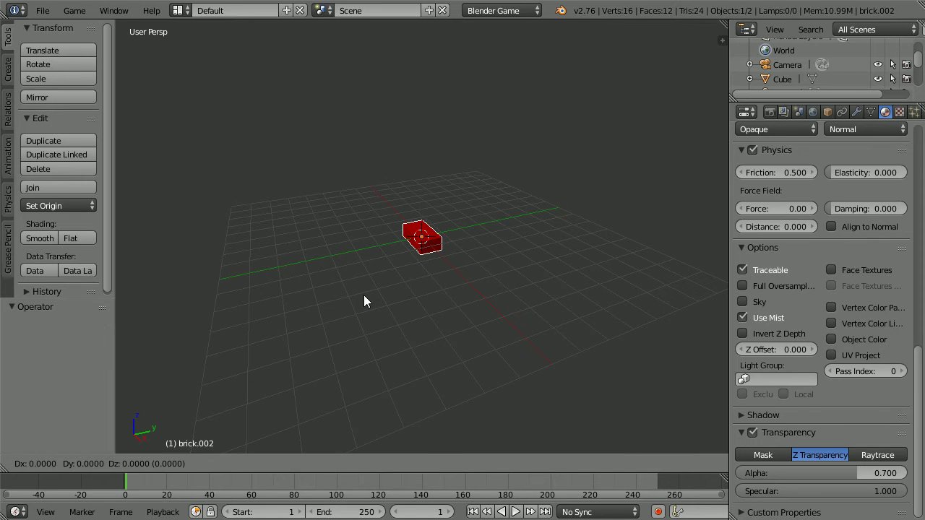
right_click(364, 295)
key(m)
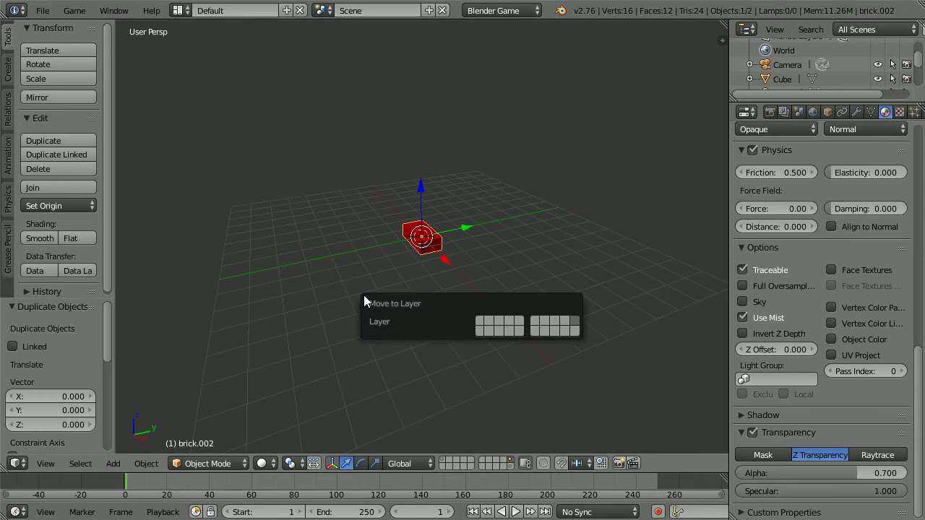
click(561, 319)
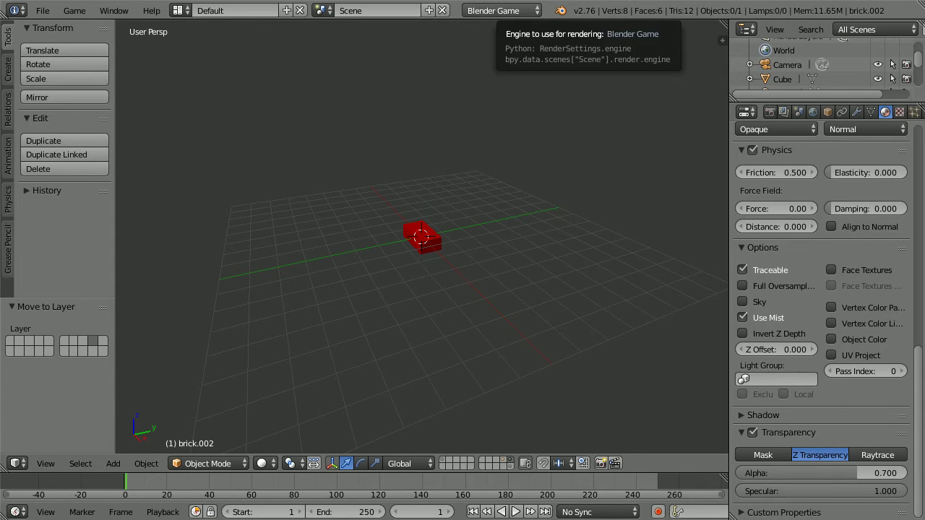
Step: Rotate the remaining brick.002 90° about the Z axis
key(a)
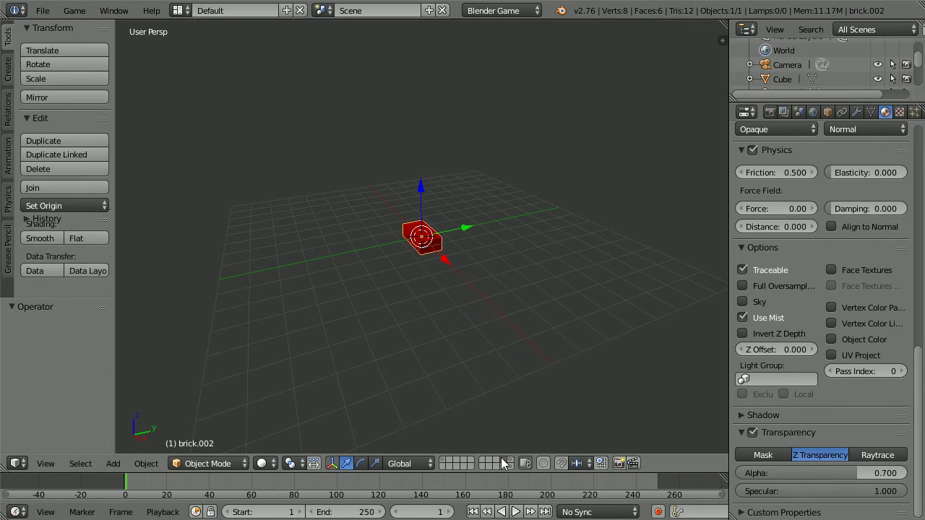
key(r)
text(z)
text(90)
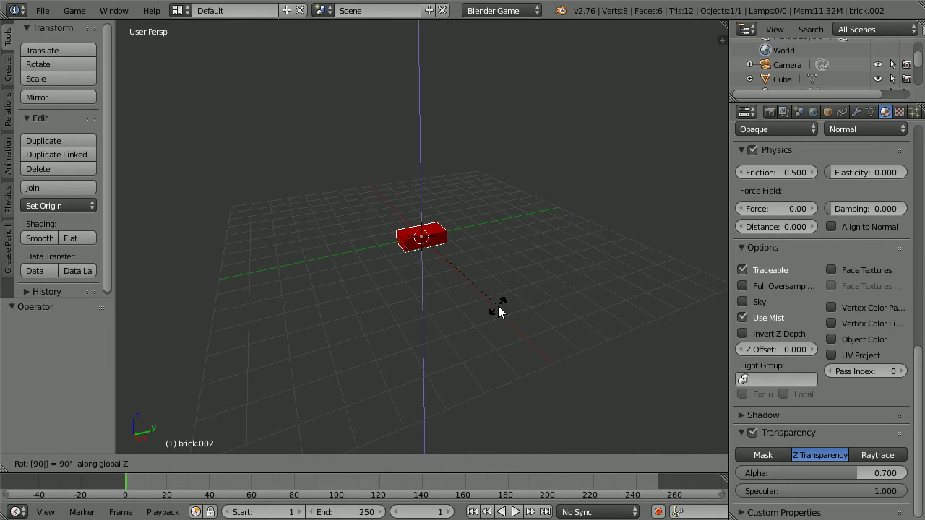
key(Return)
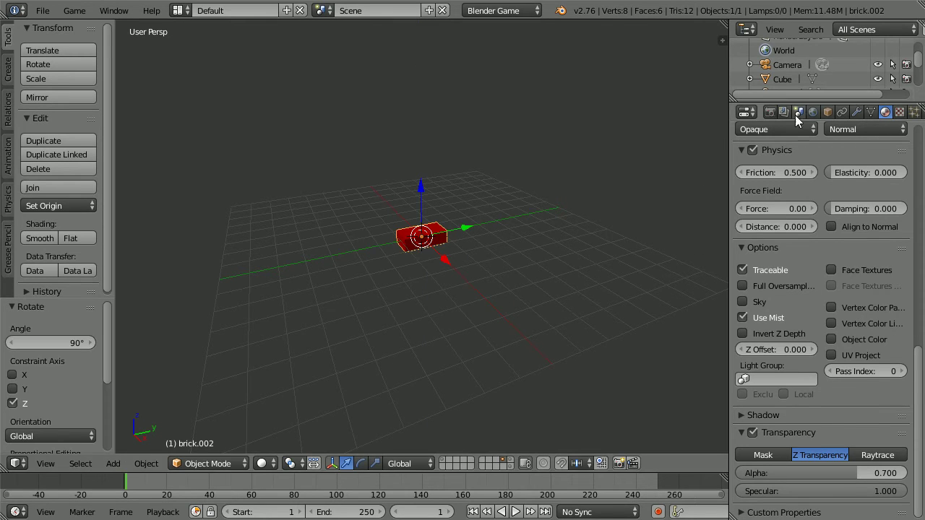
click(828, 112)
double_click(782, 161)
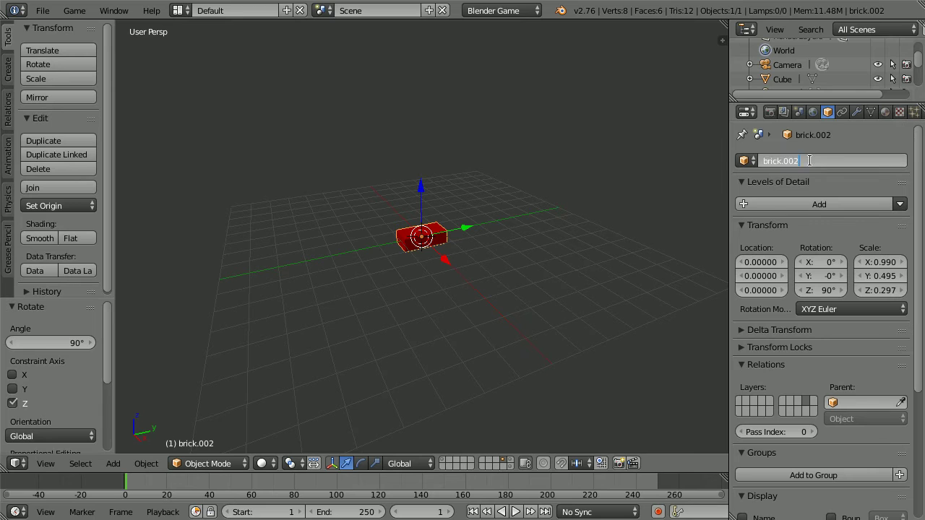
Step: Rename the rotated brick to 'brick90T' and duplicate it in place
text(90T)
key(Return)
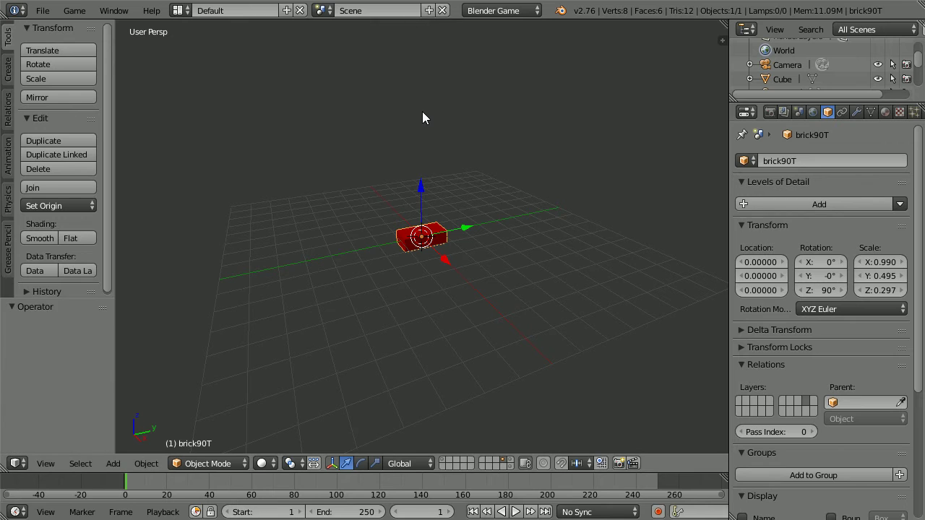
key(shift+d)
right_click(422, 113)
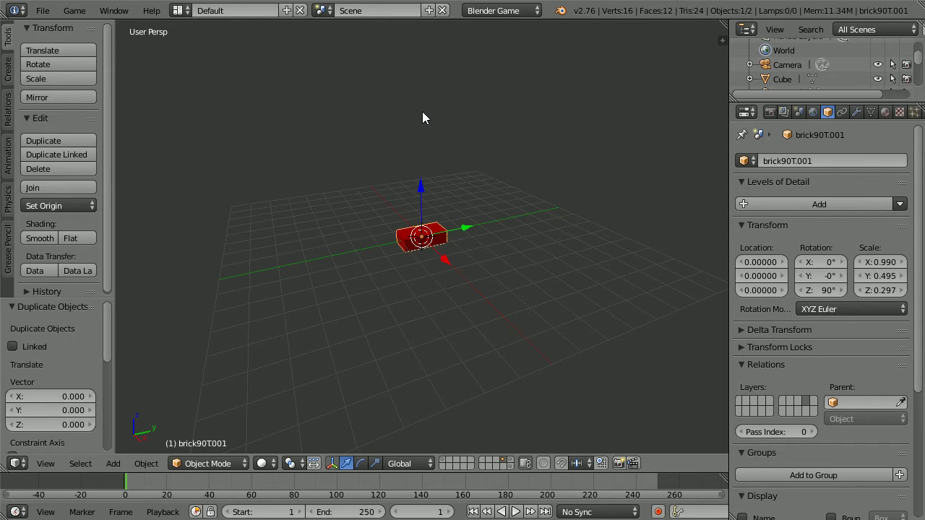
Step: Move brick90T.001 to another shown layer and strip 'T.001' from its name
key(m)
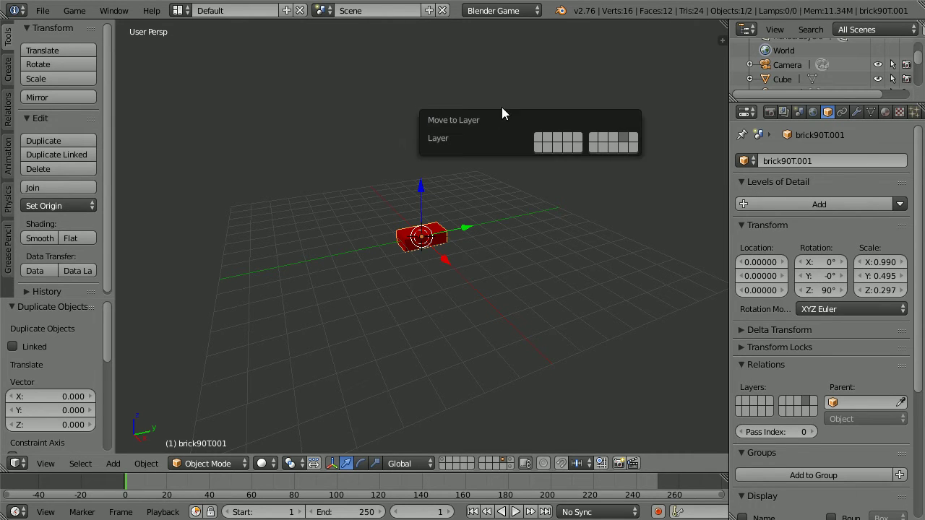
click(621, 148)
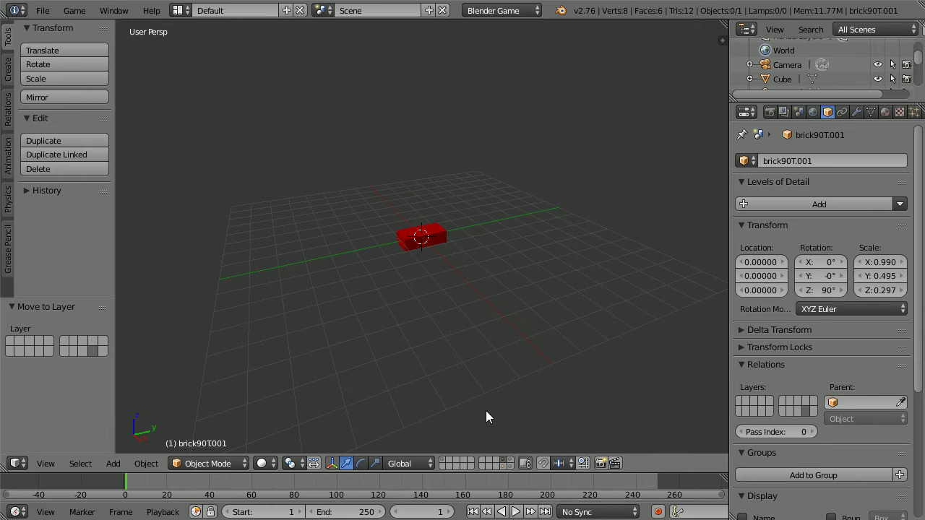
click(501, 467)
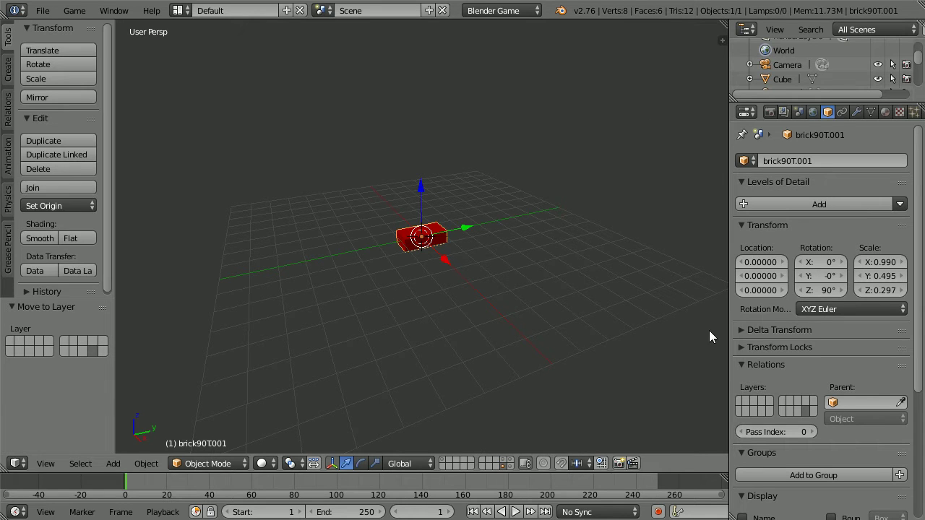
click(818, 159)
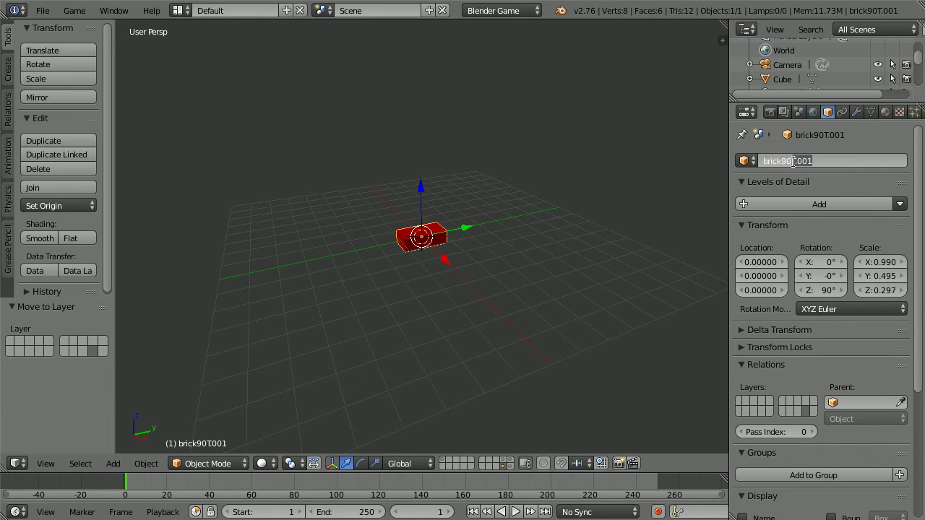
key(Delete)
Step: Name the copy 'brick90' and assign it the red material instead of redT
click(886, 112)
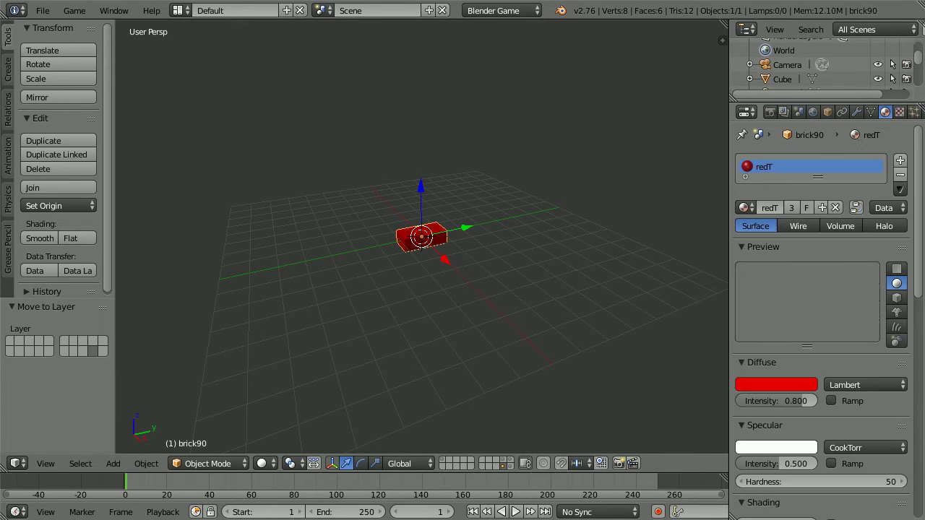
click(744, 208)
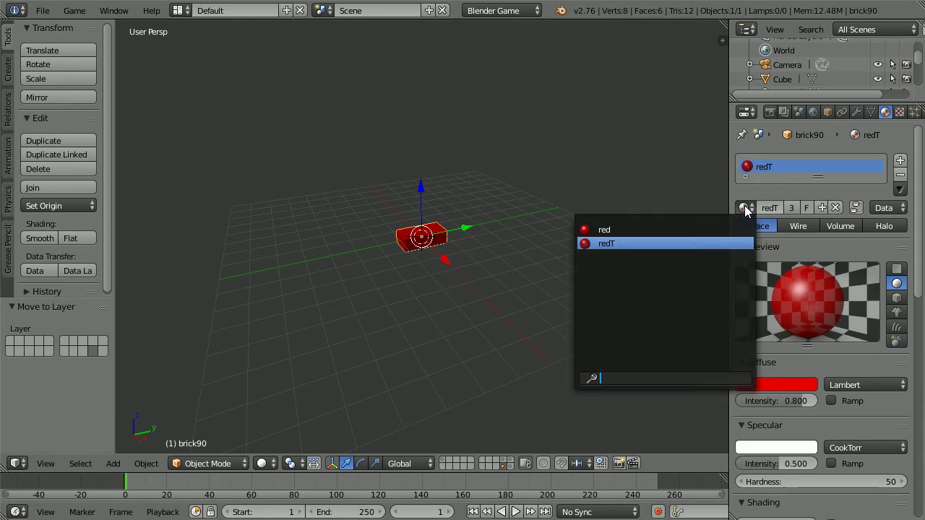
click(628, 230)
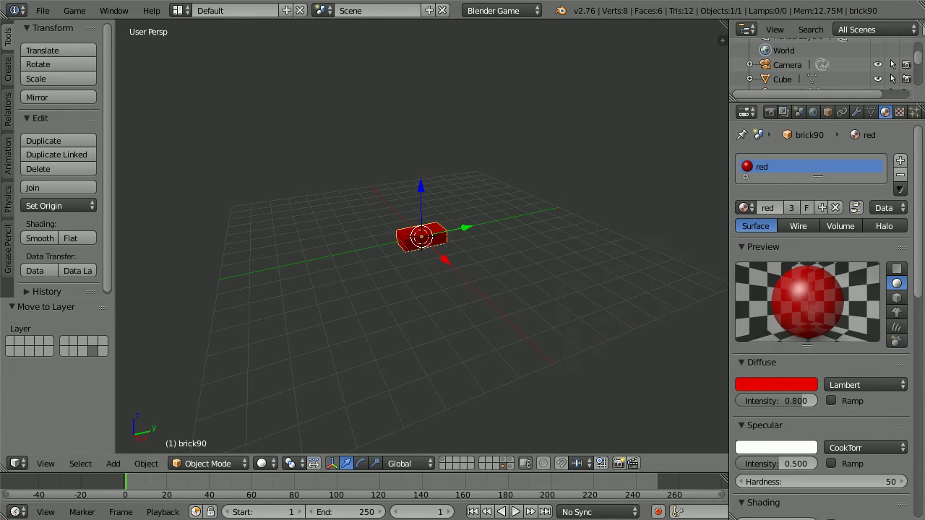
Step: Duplicate brick90 in place, move brick90.001 to another layer, and show that layer
key(shift+d)
right_click(400, 106)
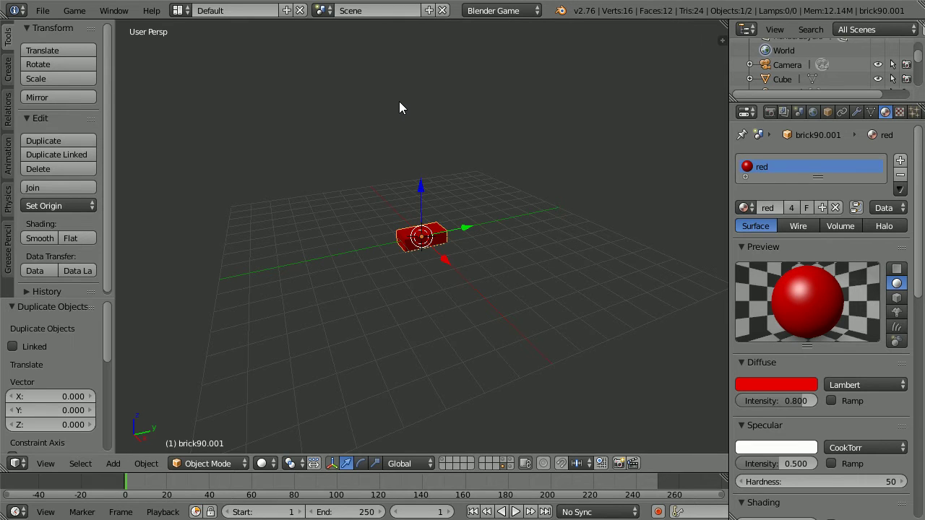
key(m)
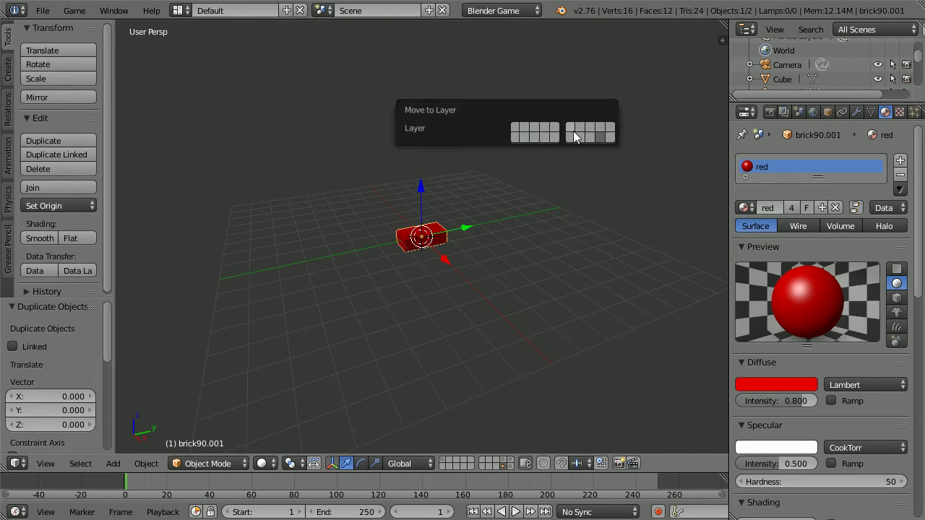
click(591, 140)
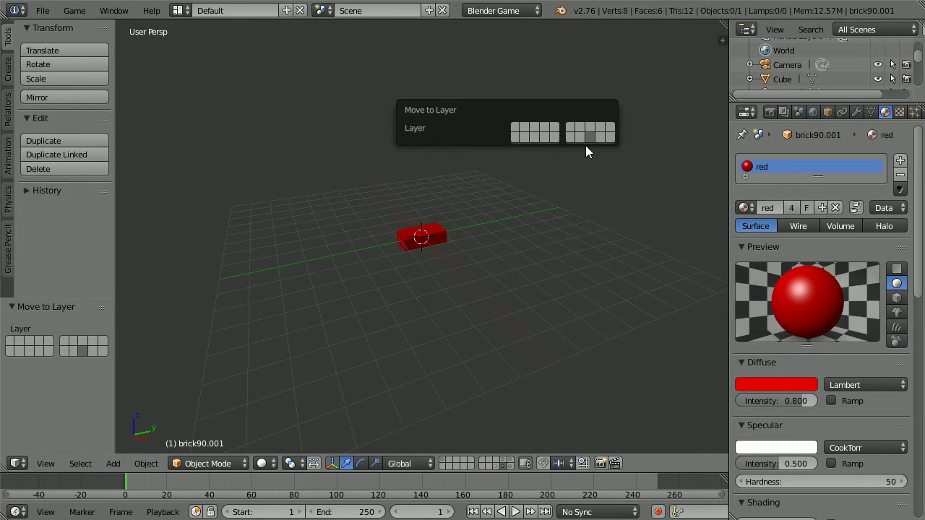
click(497, 467)
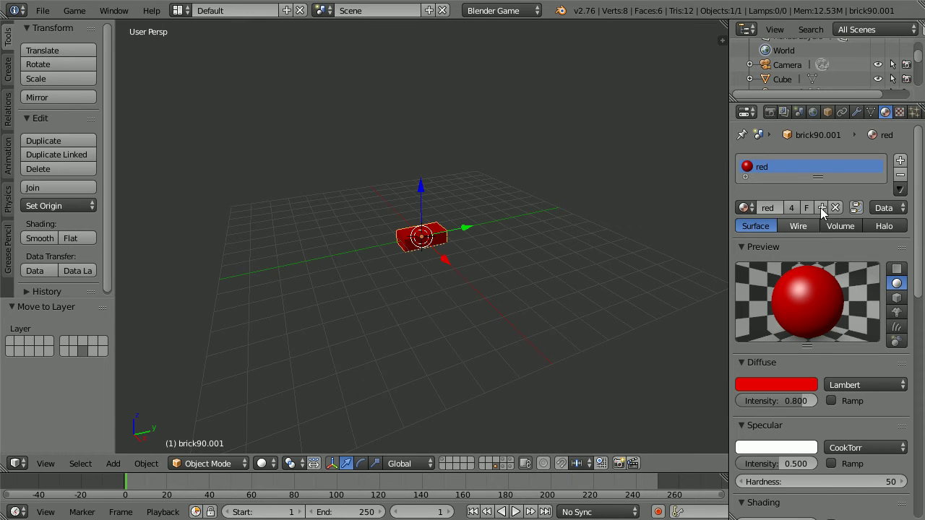
Step: Rename the copy from brick90.001 to 'brickHalf'
click(828, 112)
click(784, 159)
drag(780, 157, 822, 151)
text(Half)
key(Return)
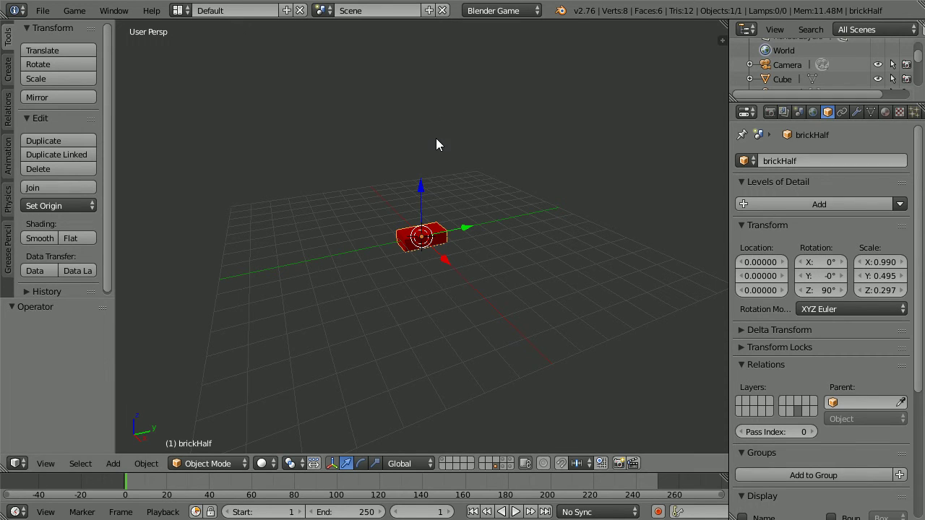
Step: Scale brickHalf by 0.5 along global Y and save the file
key(s)
text(y)
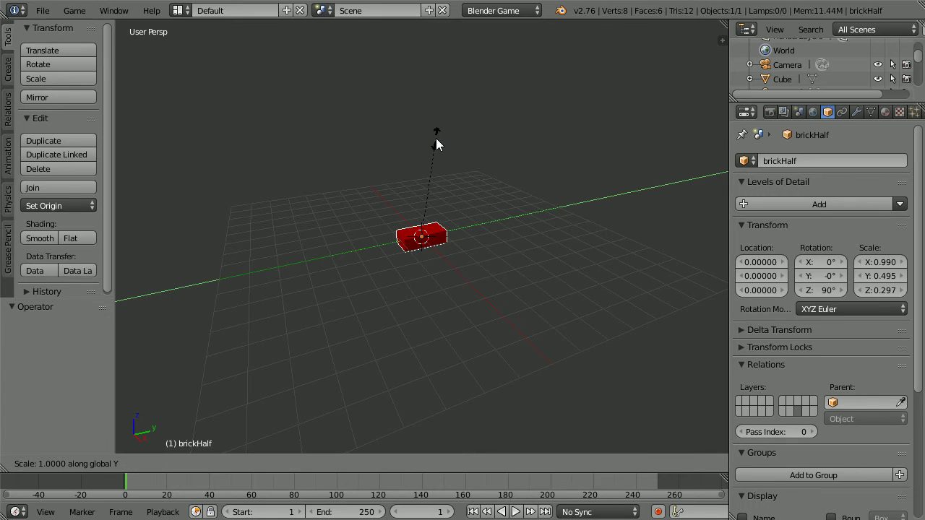
text(.5)
key(Return)
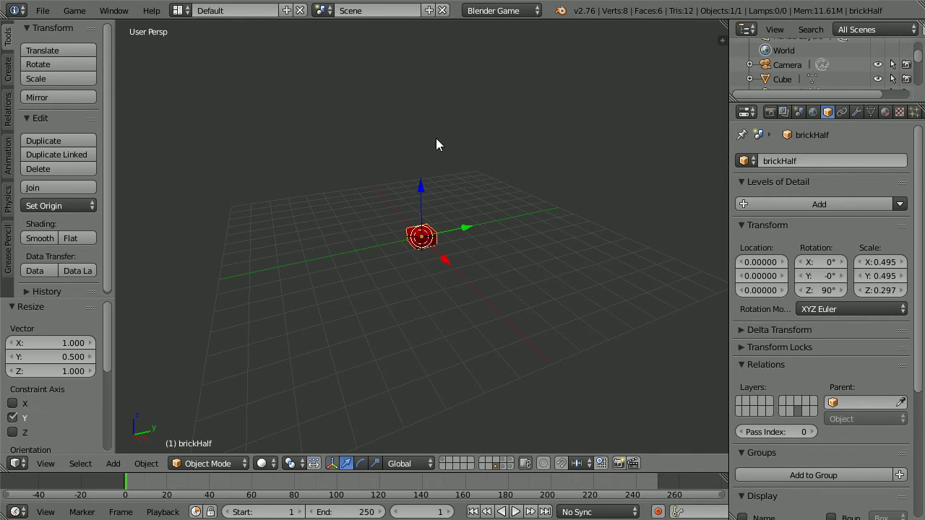
key(ctrl+s)
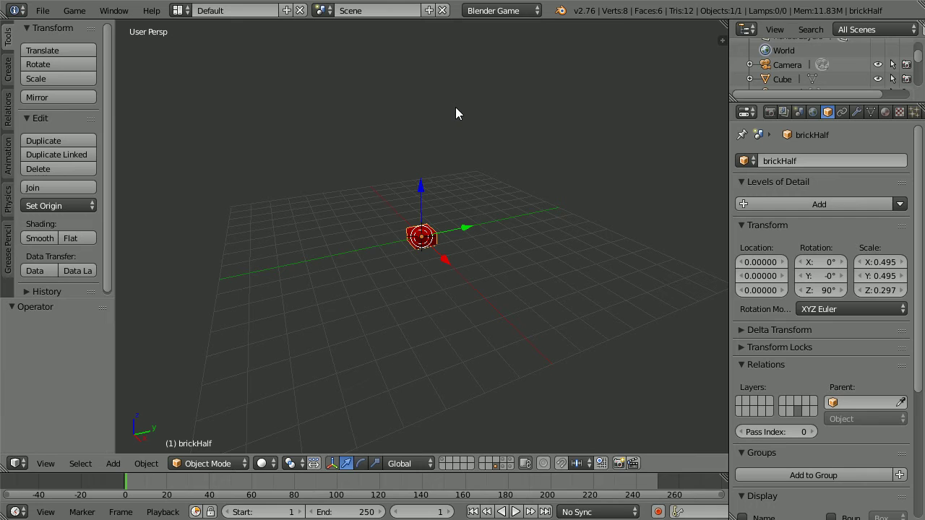
Step: Duplicate brickHalf in place, move brickHalf.001 to another layer, and show it
key(shift+d)
key(Escape)
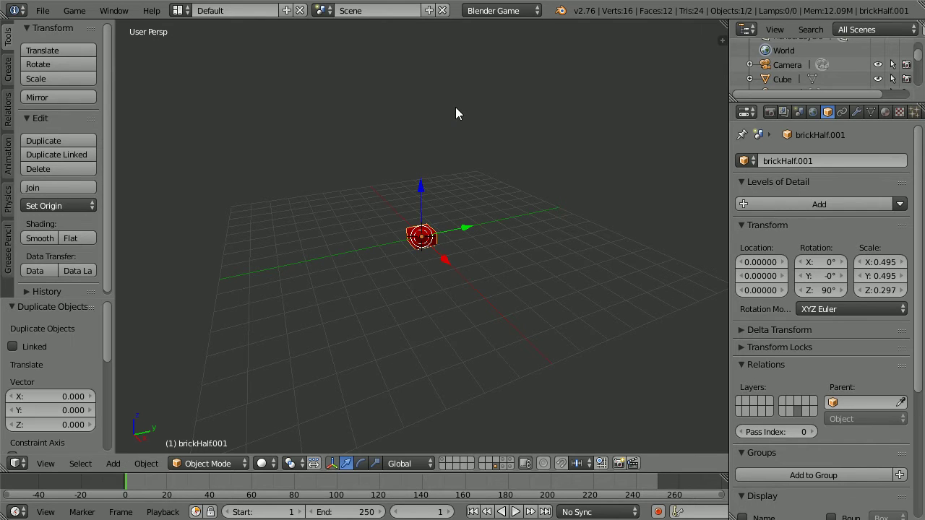
key(m)
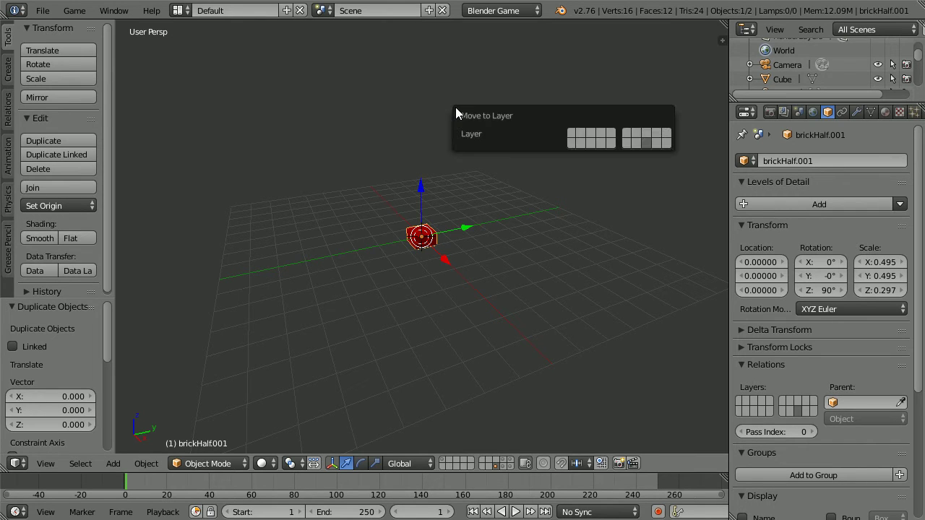
click(649, 135)
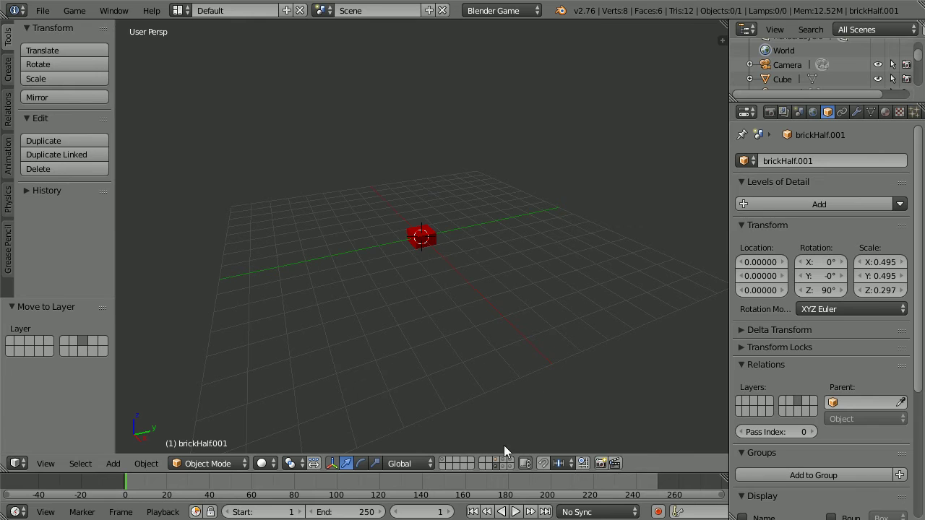
click(500, 463)
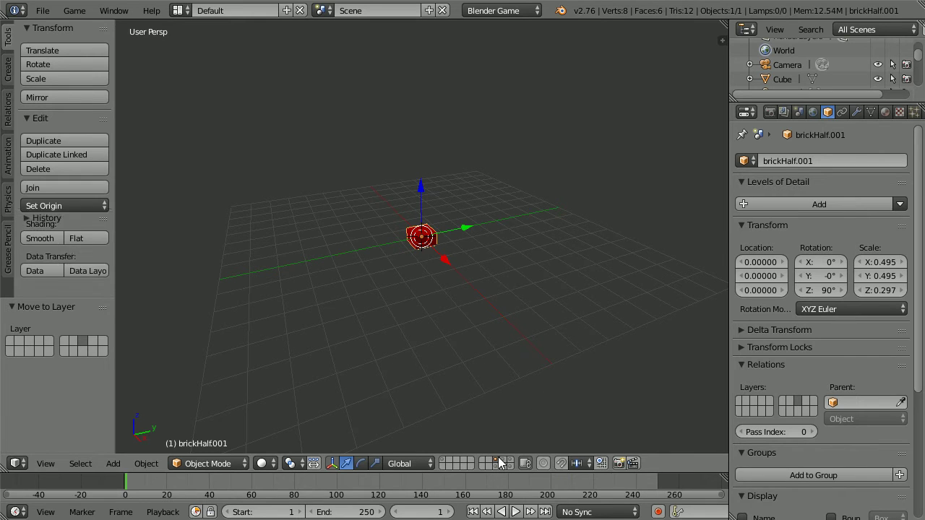
Step: Rename the copy from brickHalf.001 to 'brickHalfT'
click(814, 160)
key(shift+Left)
key(shift+Left)
key(shift+Left)
key(shift+Left)
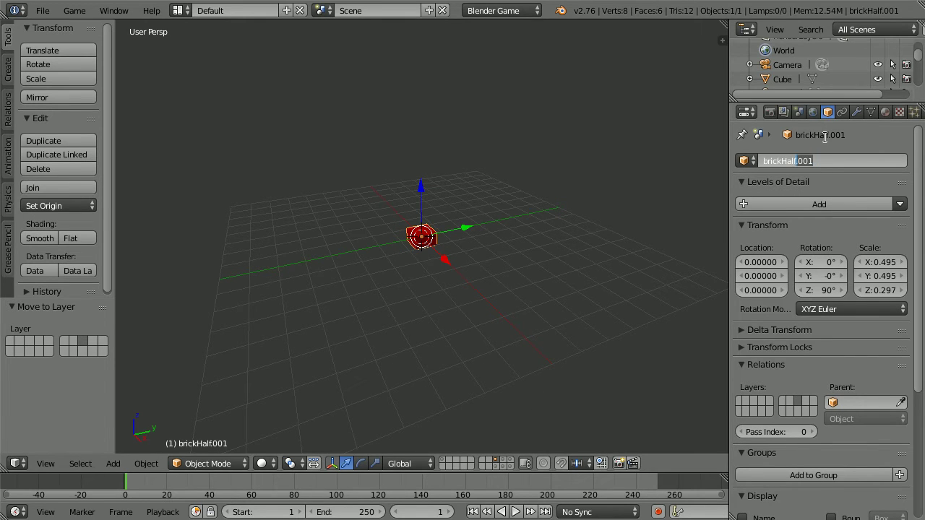
text(T)
key(Return)
Step: Assign the transparent redT material to brickHalfT
click(885, 111)
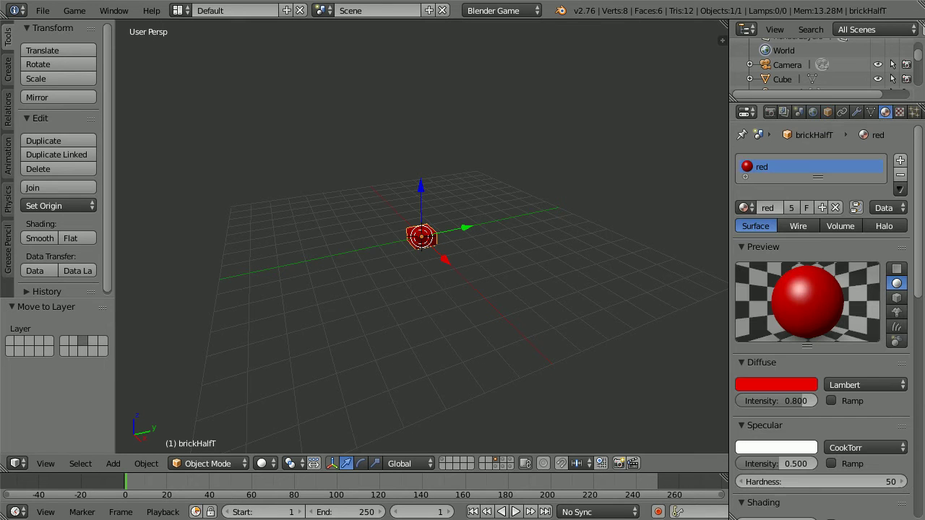
click(744, 207)
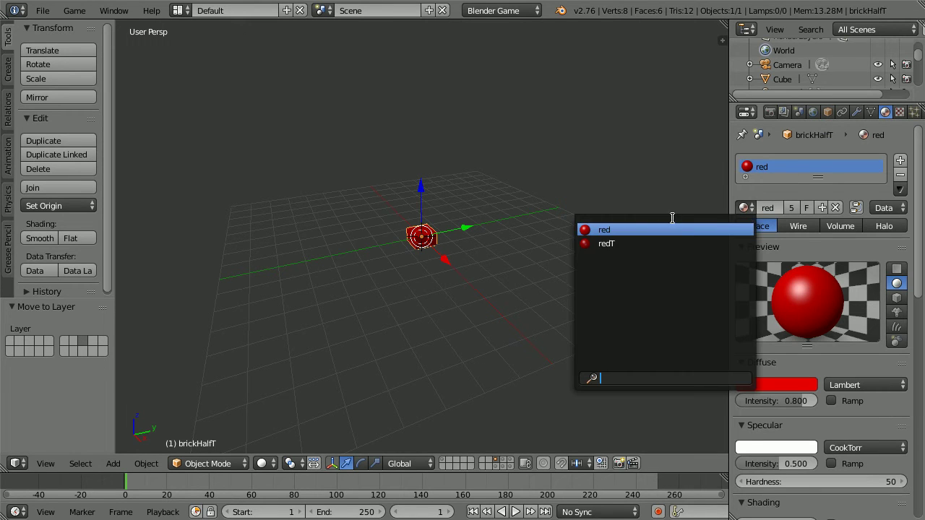
click(637, 244)
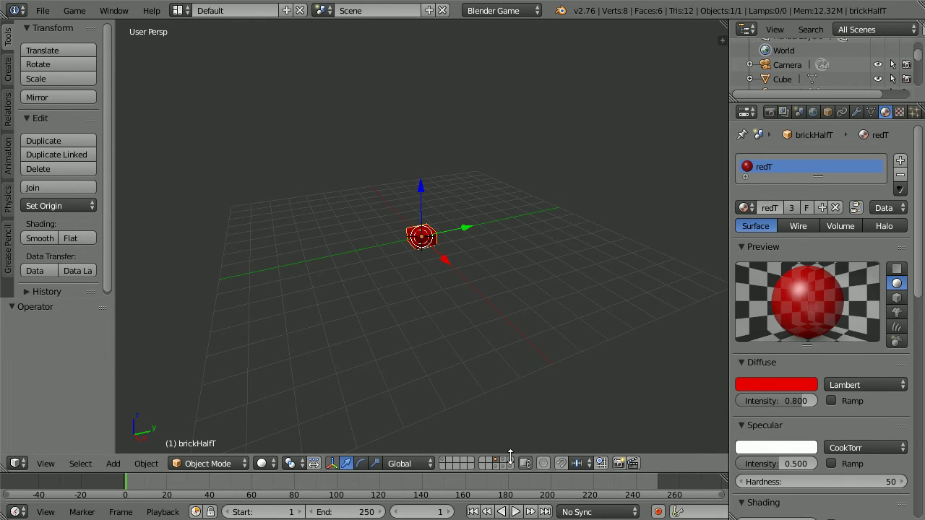
Step: Rename the red brick brick.001 to brickT in the Object properties
key(a)
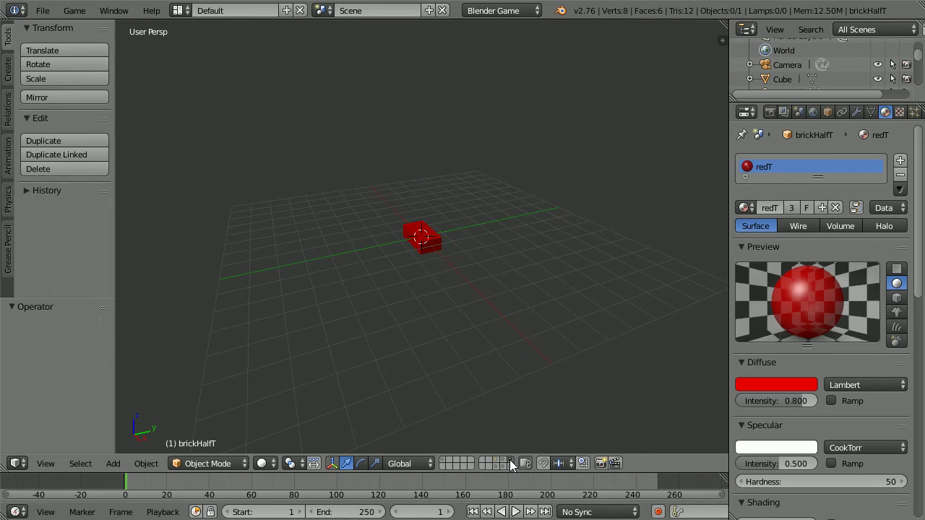
right_click(436, 244)
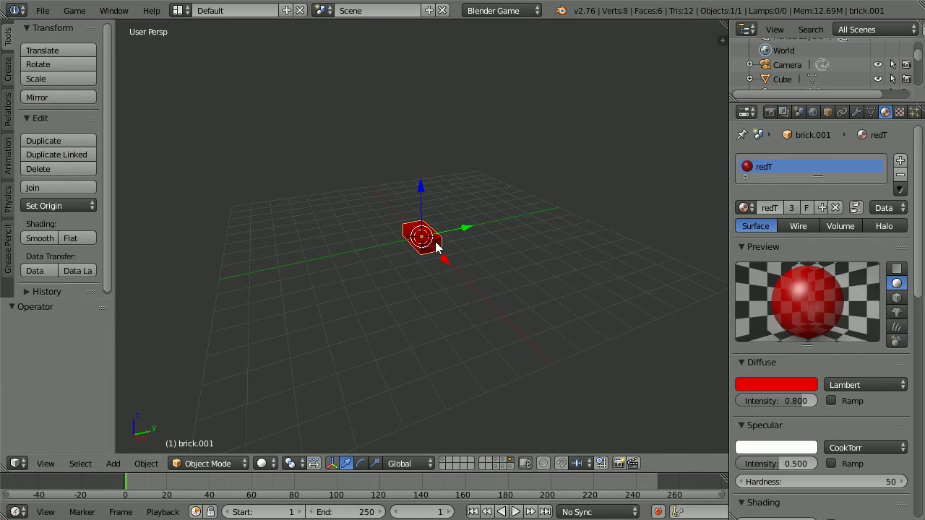
click(828, 112)
click(797, 163)
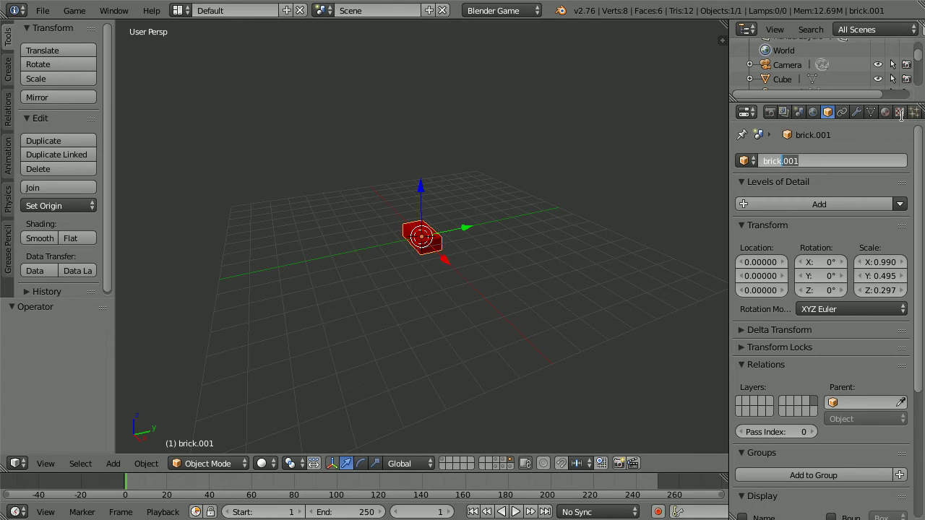
text(T)
key(Return)
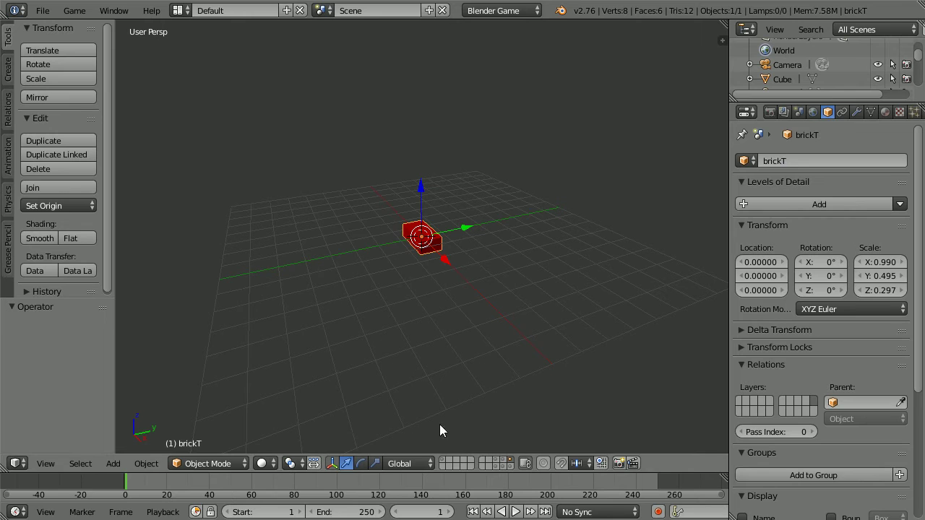
Step: Bring back all scene objects and rename the Cube to addBrick
key(ctrl+z)
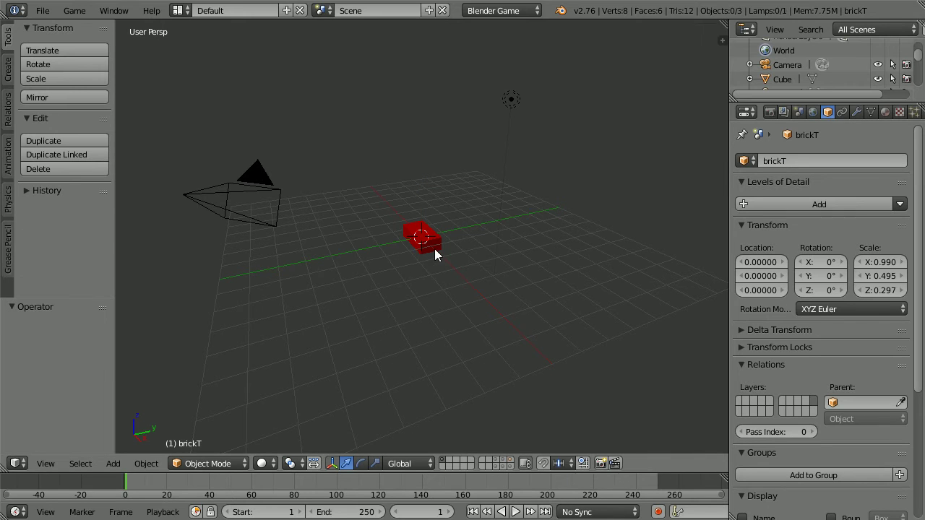
right_click(434, 248)
click(770, 162)
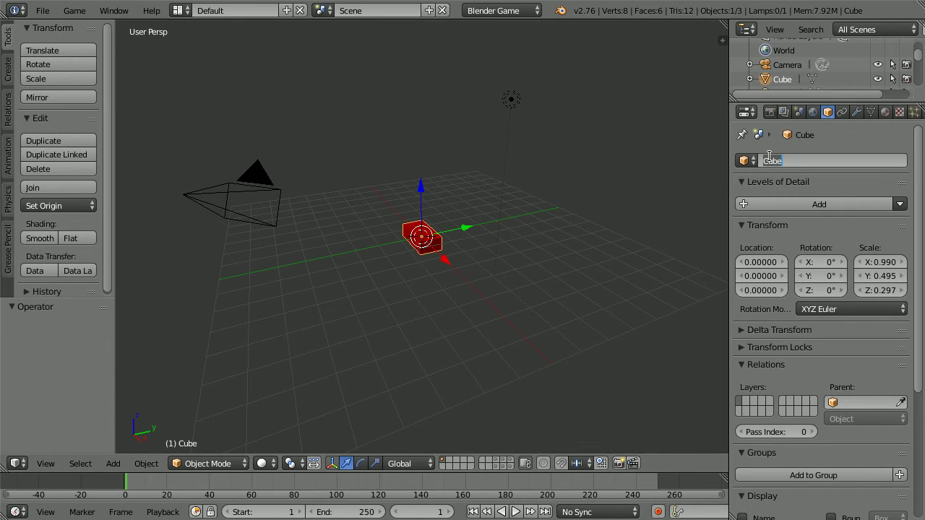
text(addBrick)
key(Return)
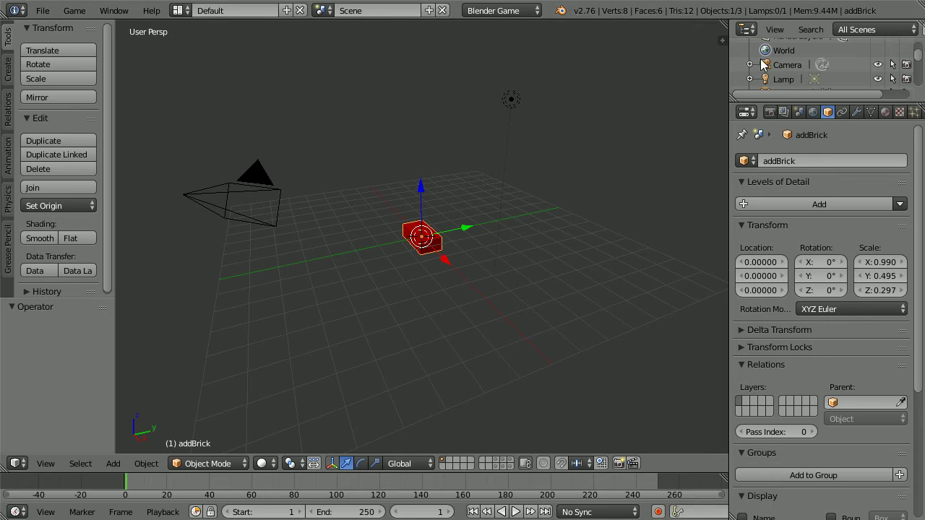
Step: Enlarge the outliner and raise addBrick to Z location 0.3
drag(786, 107, 801, 132)
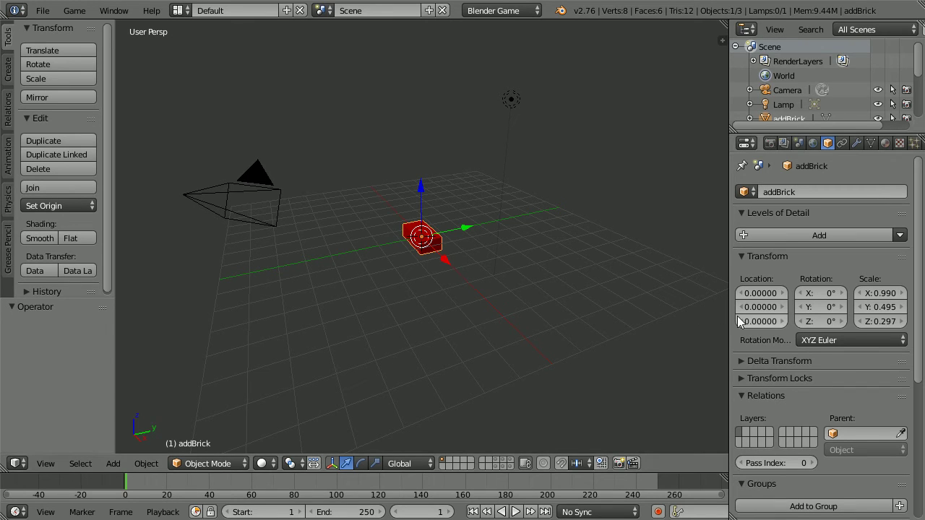
key(BackSpace)
text(3)
key(Return)
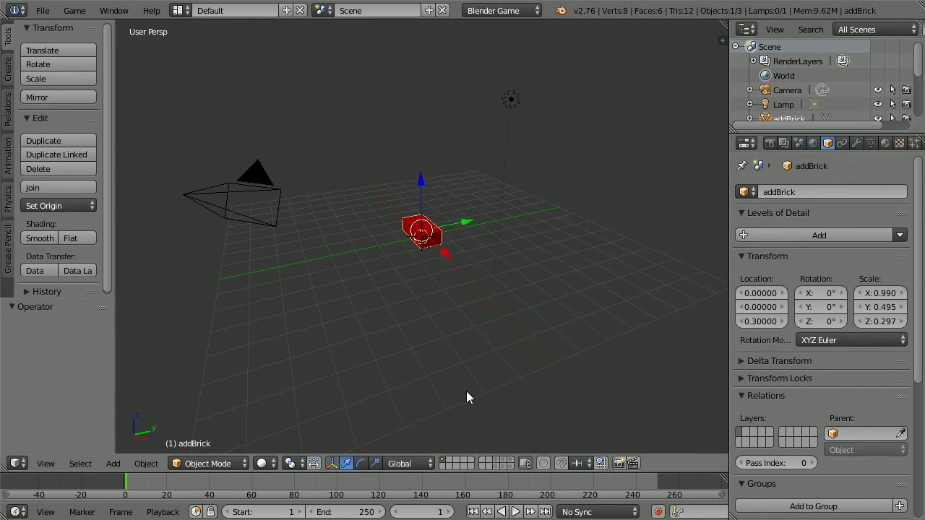
Step: Switch the viewport shading to Material
click(263, 463)
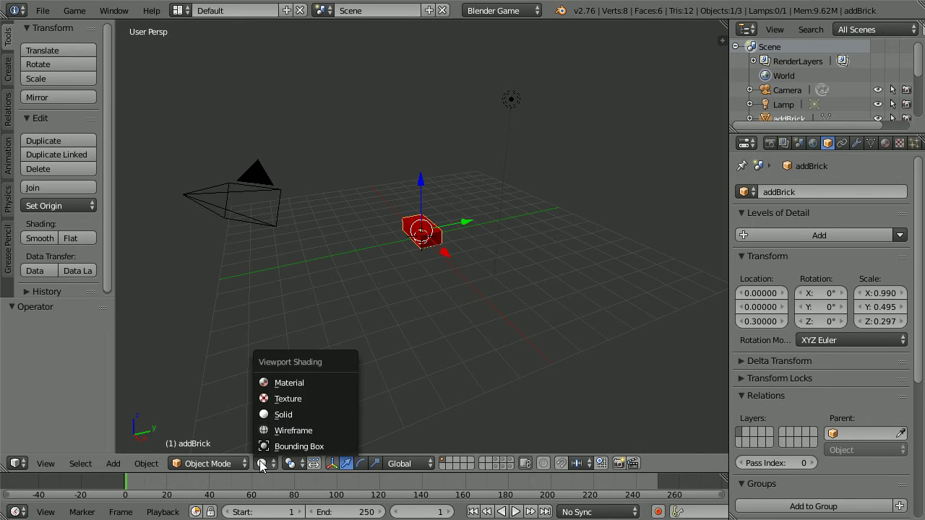
click(344, 385)
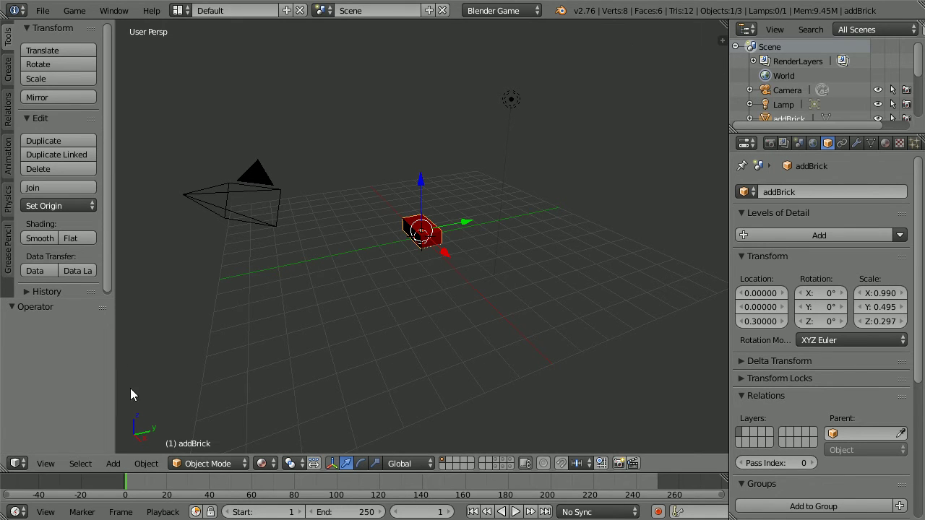
click(114, 463)
Step: Add a mesh plane and scale it by 8
mouse_move(160, 451)
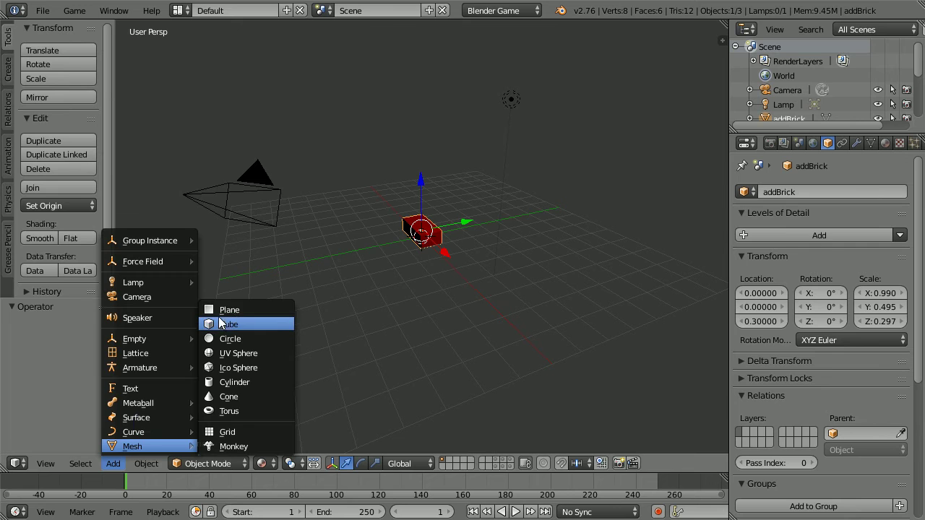
click(267, 309)
key(s)
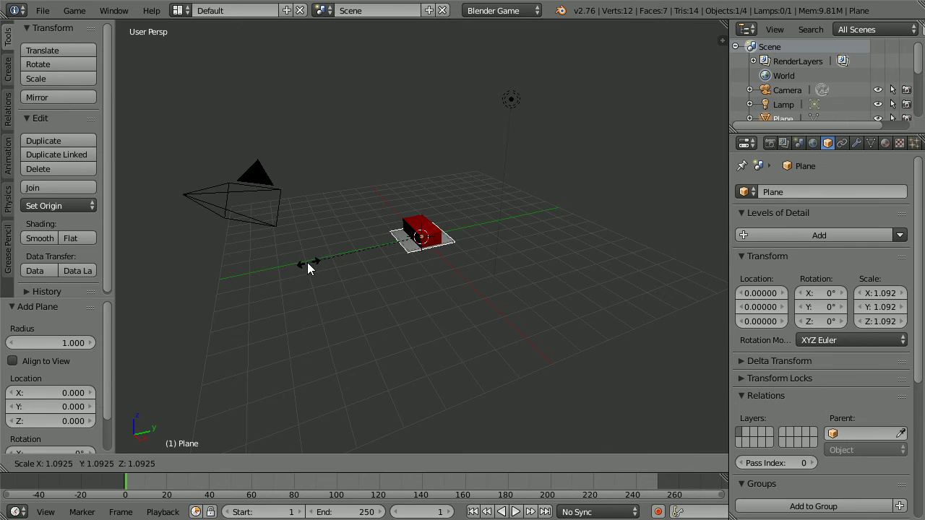
key(8)
key(Return)
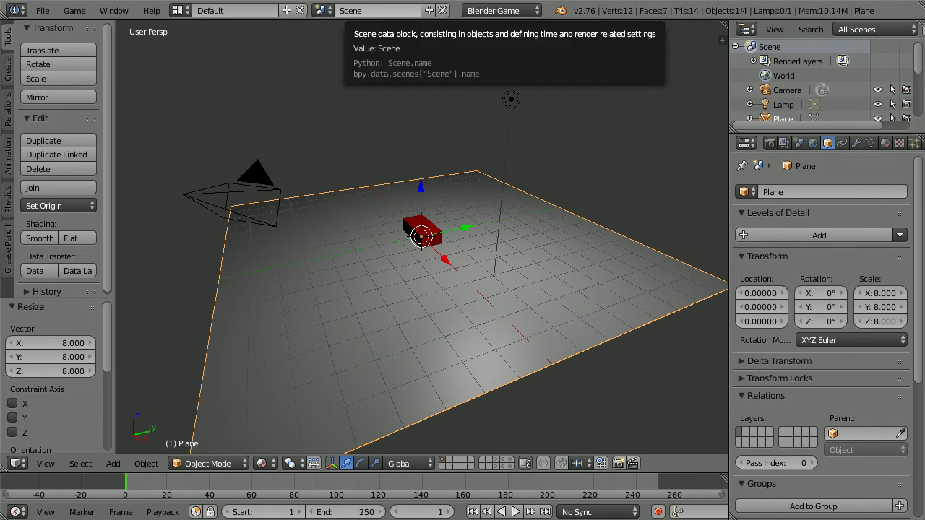
Step: In Edit Mode, subdivide the plane with 7 cuts into an 8x8 grid
click(196, 467)
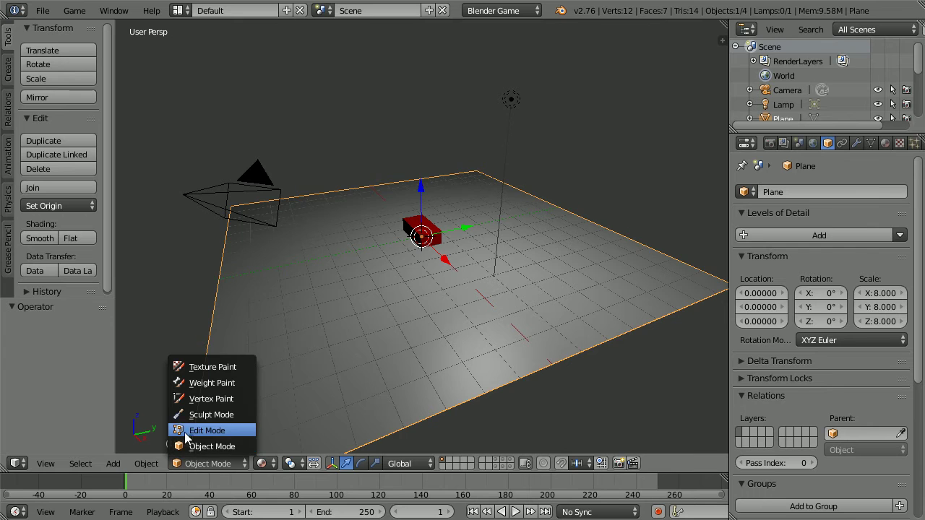
click(189, 432)
drag(104, 154, 105, 197)
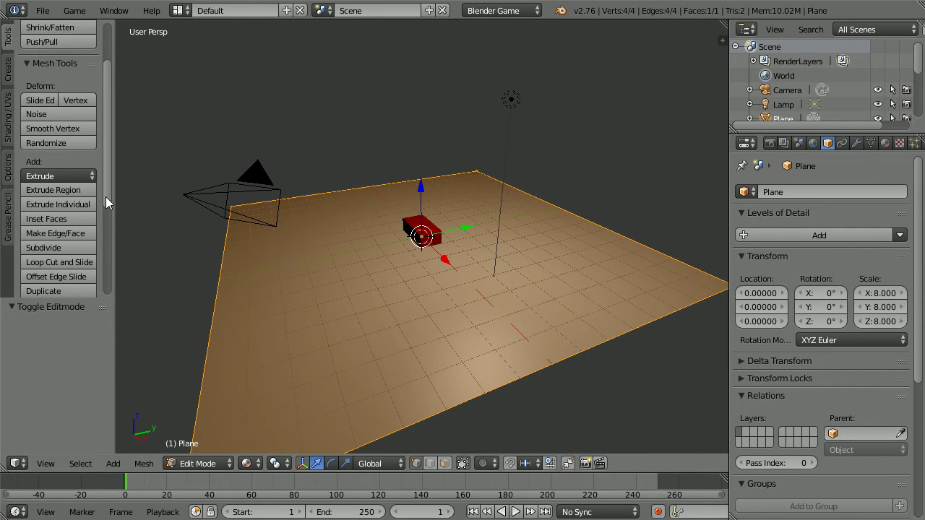
click(74, 245)
click(57, 344)
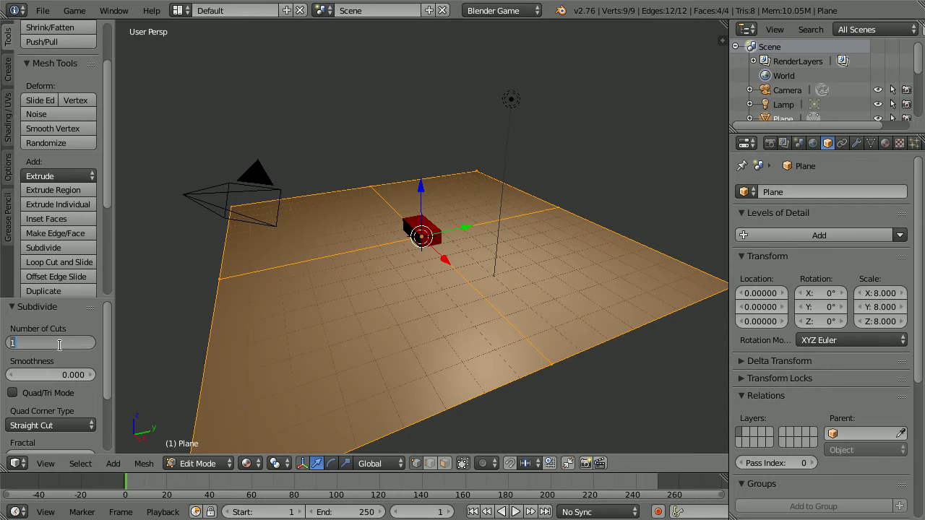
text(7)
key(Return)
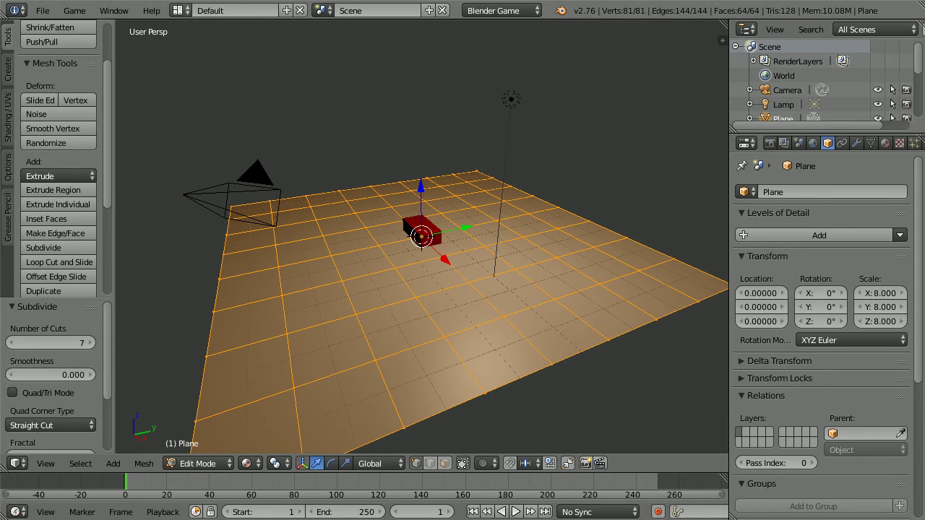
key(Tab)
key(Tab)
click(884, 142)
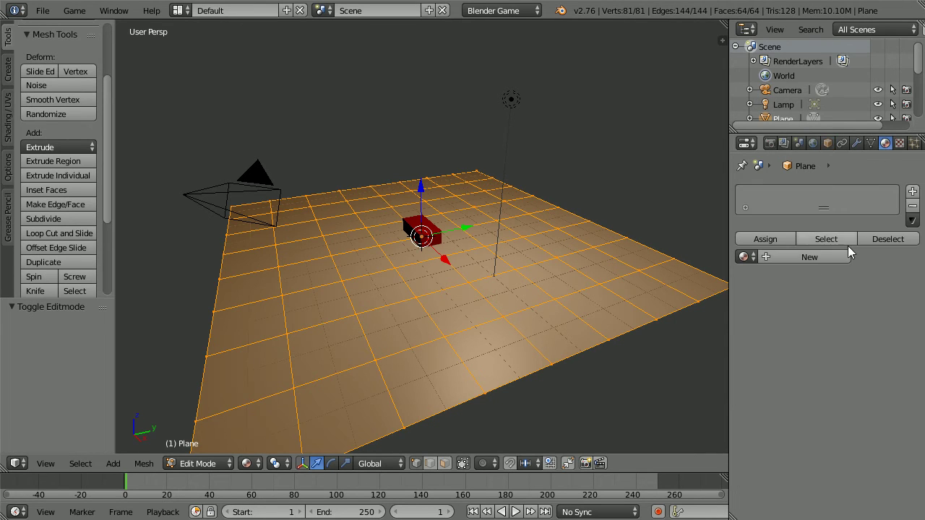
Step: Give the plane a new material named gray
click(830, 257)
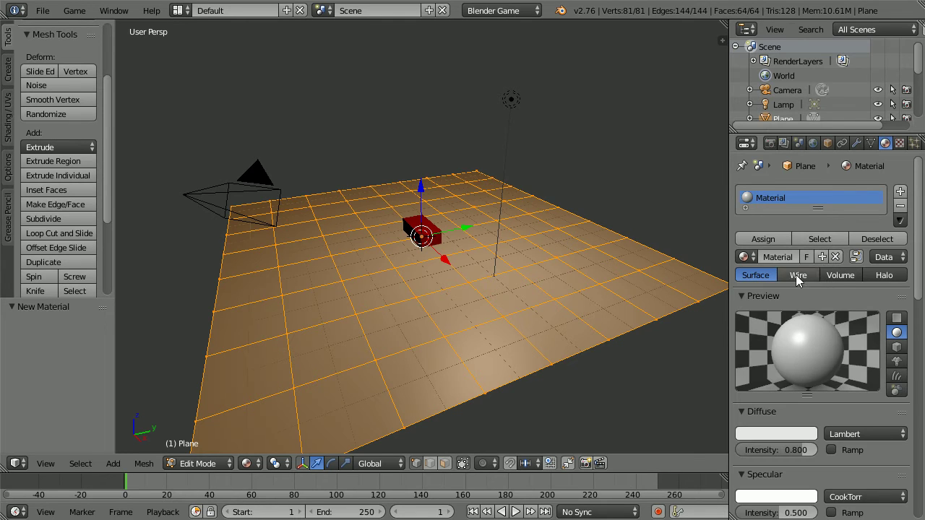
text(gray)
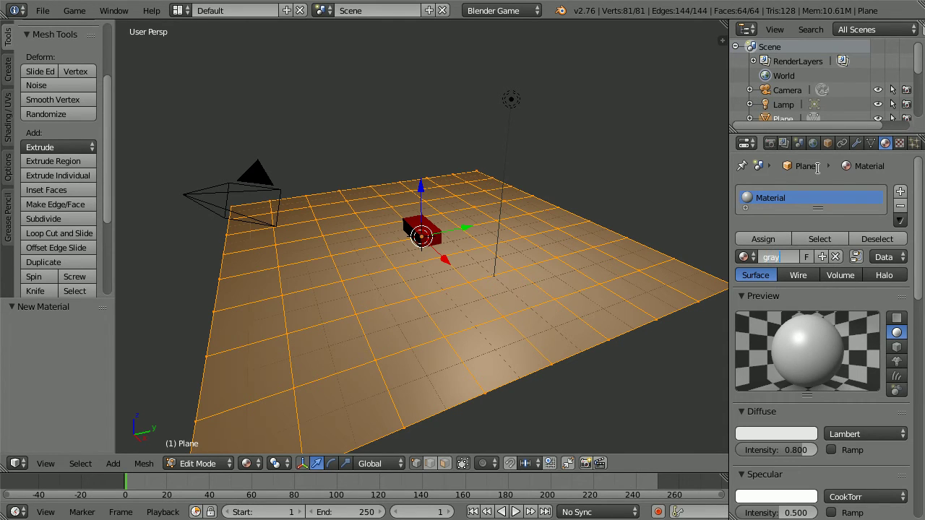
key(Return)
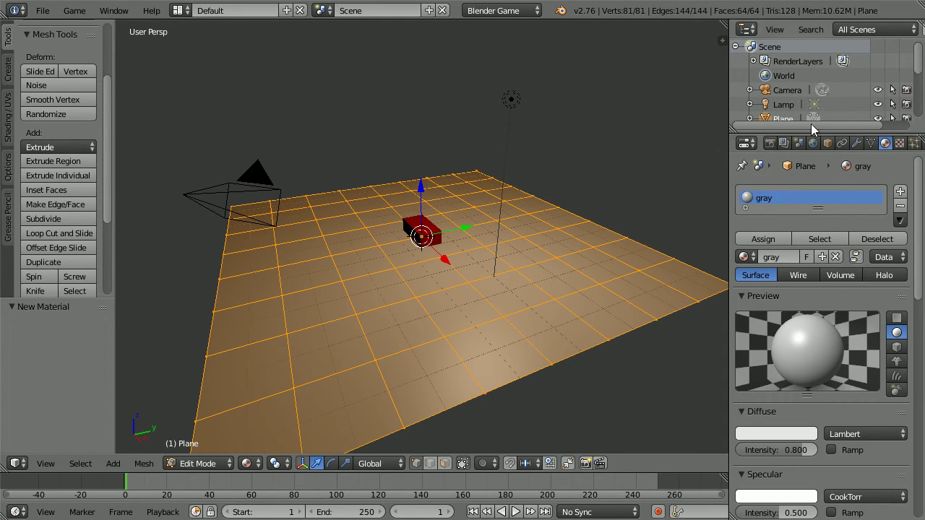
key(Tab)
key(Tab)
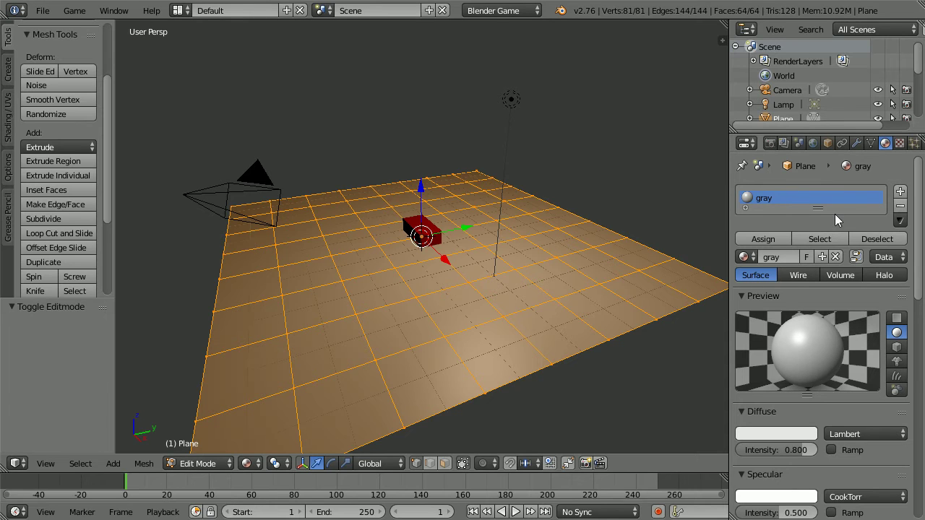
Step: Add a second material named green (R 0, G 0.8, B 0) and view the plane from Top
click(900, 194)
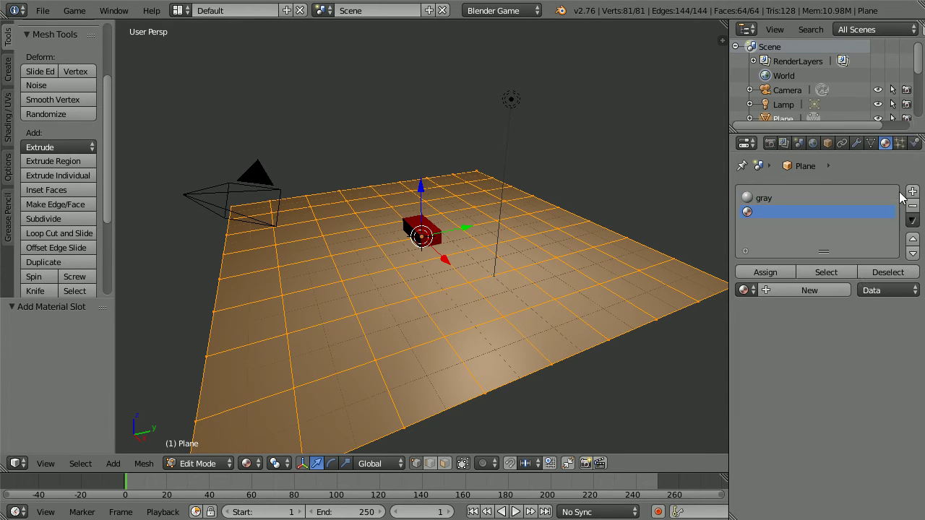
click(819, 289)
click(801, 471)
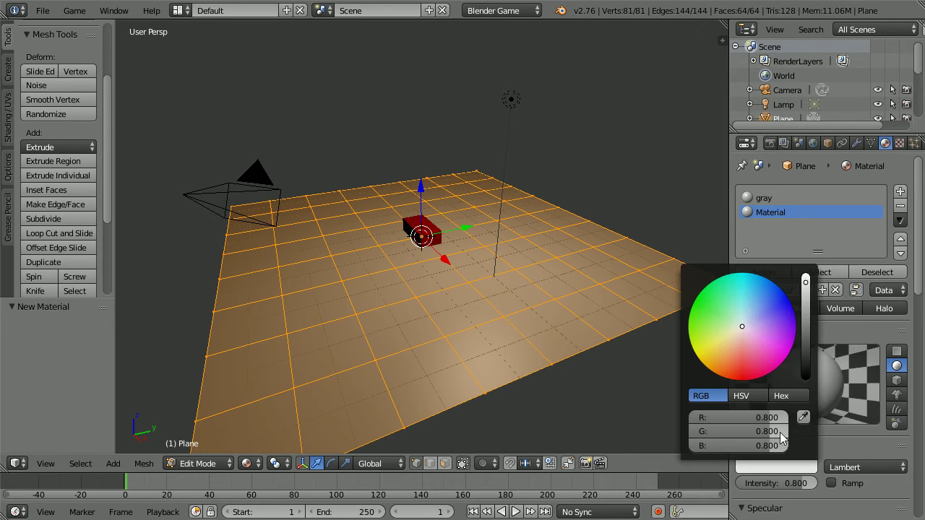
drag(768, 424, 695, 424)
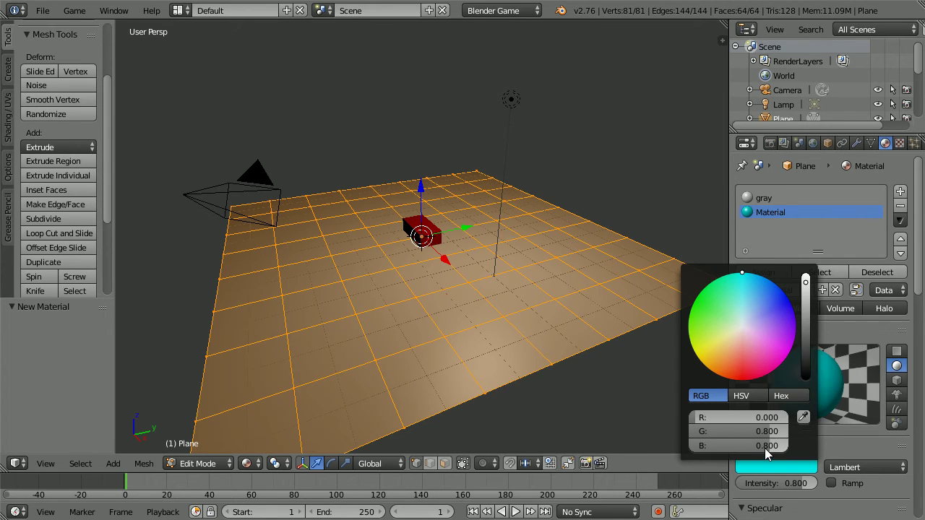
drag(764, 446, 667, 449)
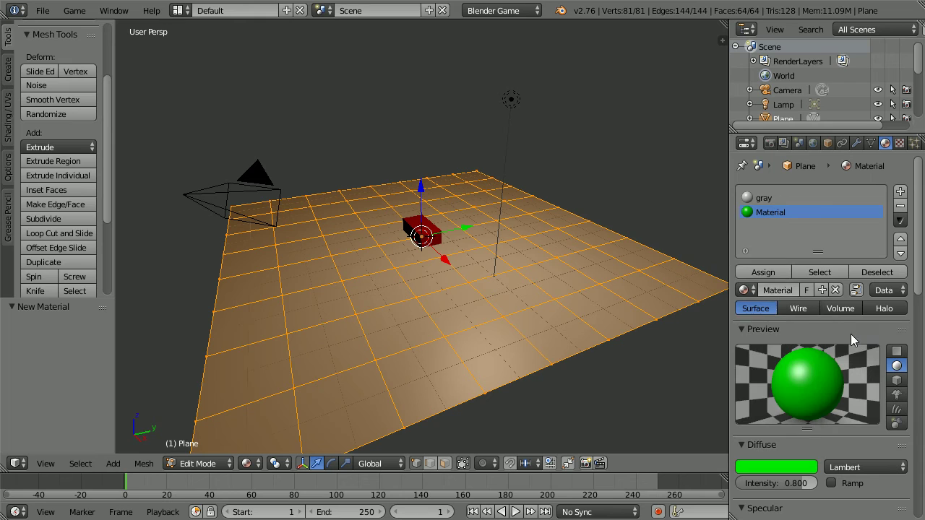
click(769, 292)
text(gr)
key(Return)
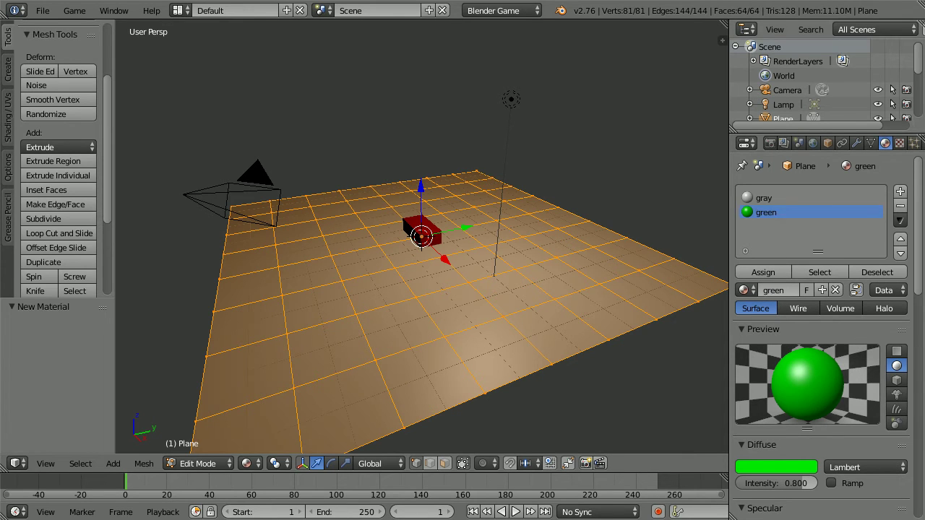
click(46, 463)
click(80, 397)
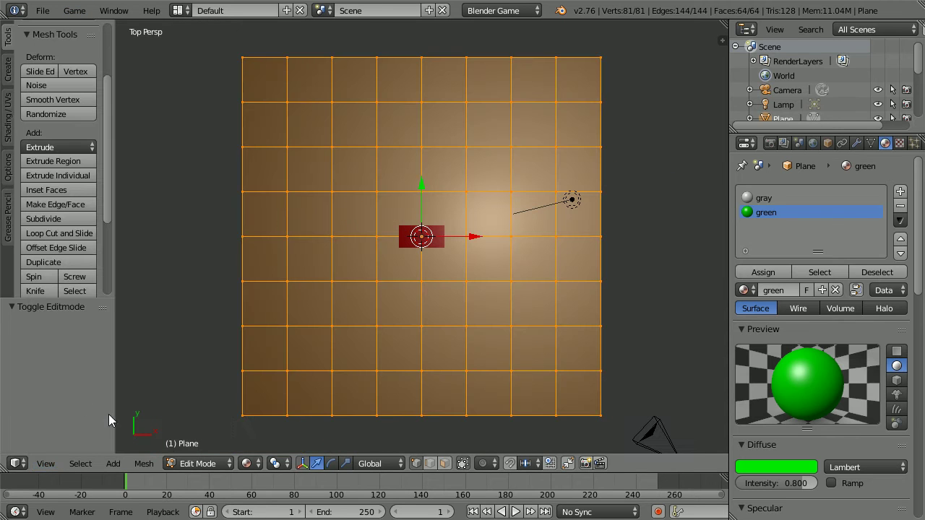
Step: In face select mode, circle-select the faces forming the ground pattern
click(445, 465)
right_click(360, 295)
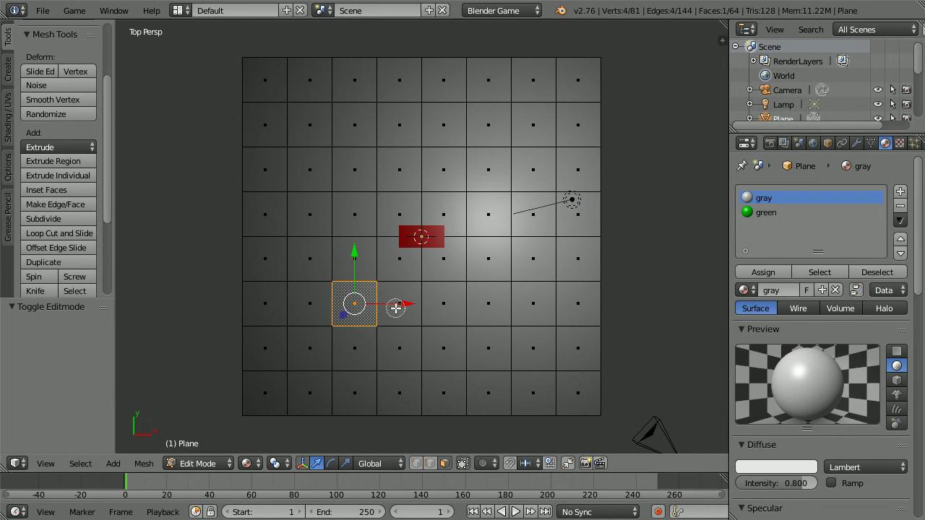
mouse_move(396, 308)
mouse_down()
mouse_move(473, 303)
mouse_move(482, 291)
mouse_move(483, 180)
mouse_move(474, 173)
mouse_move(356, 169)
mouse_move(346, 282)
mouse_up()
mouse_move(339, 396)
mouse_down()
mouse_move(270, 394)
mouse_move(261, 361)
mouse_move(272, 84)
mouse_move(547, 73)
mouse_move(565, 77)
mouse_move(575, 93)
mouse_move(596, 190)
mouse_move(581, 384)
mouse_move(571, 399)
mouse_move(497, 395)
mouse_up()
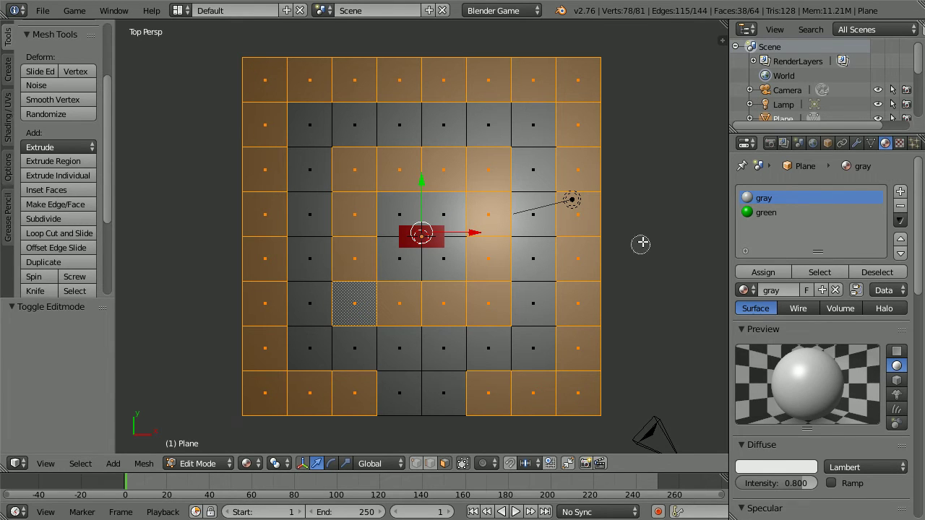
key(Escape)
Step: Assign the green material to the selected faces and return to Object Mode
click(759, 213)
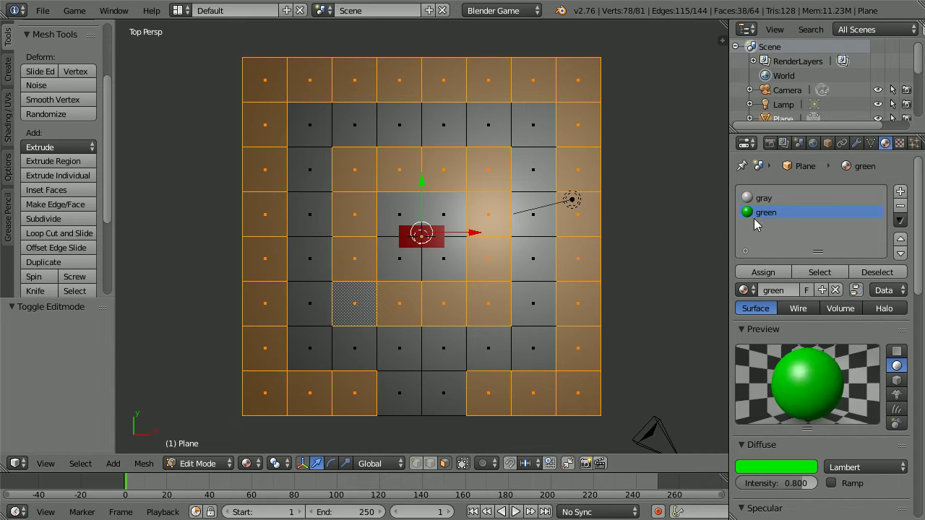
click(773, 276)
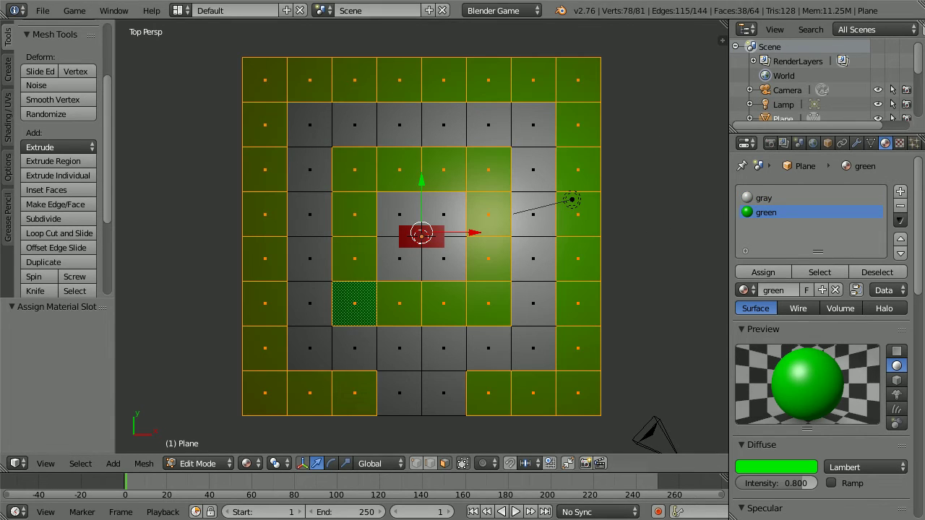
click(198, 461)
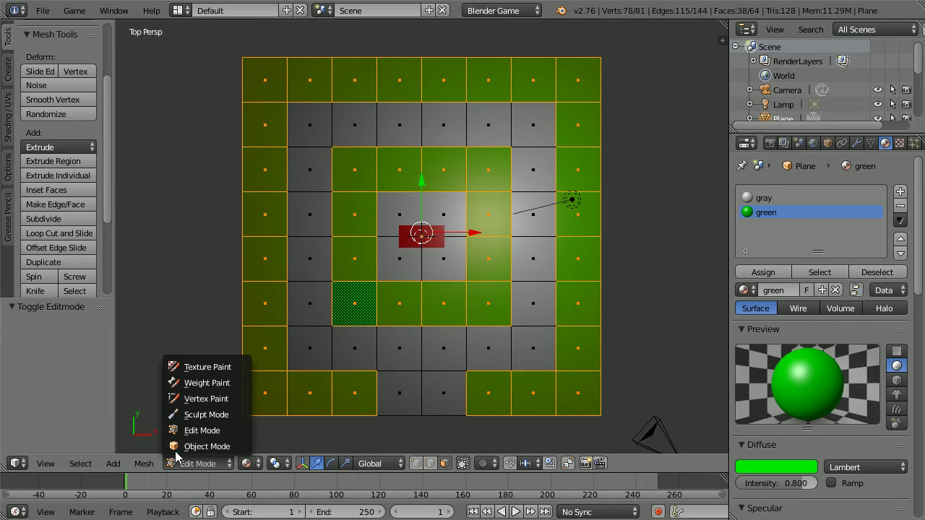
click(230, 447)
middle_drag(434, 378, 432, 260)
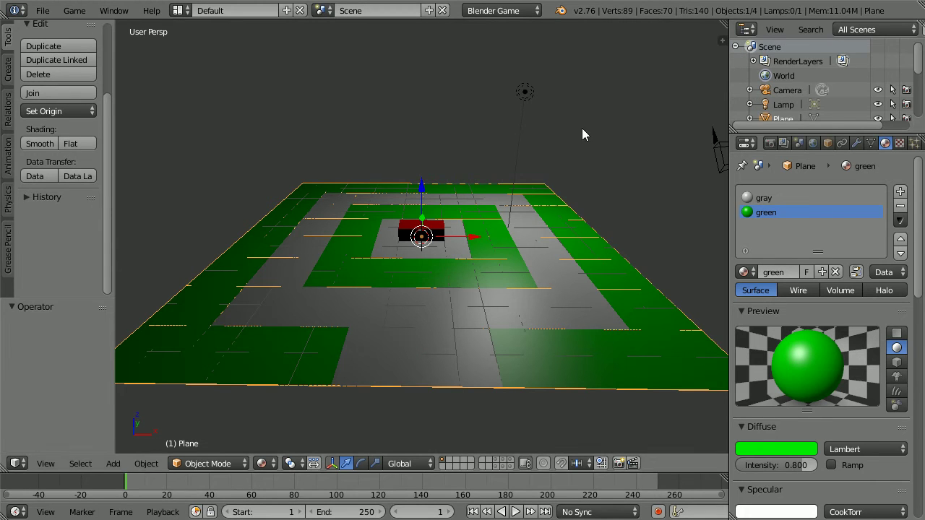
Step: Set the world Horizon Color to R 0.2, G 0.3, B 0.4
click(814, 143)
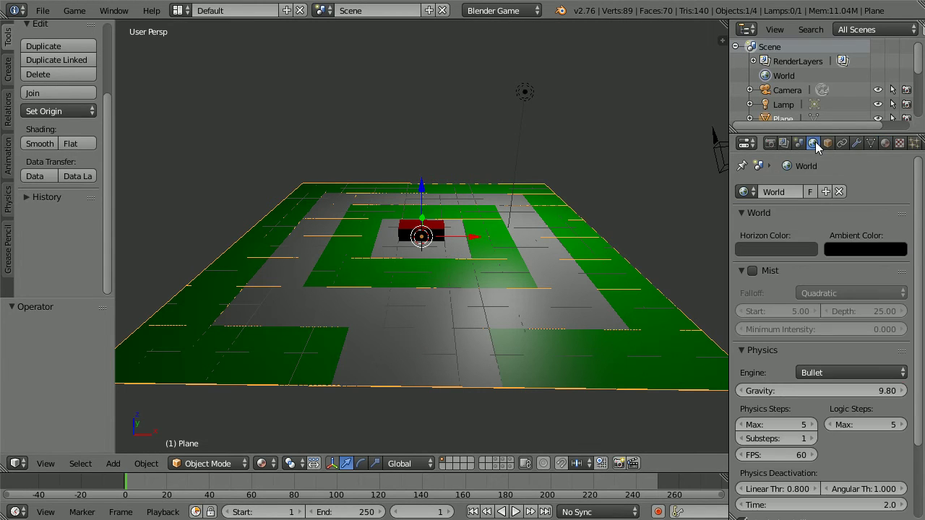
click(795, 249)
click(700, 204)
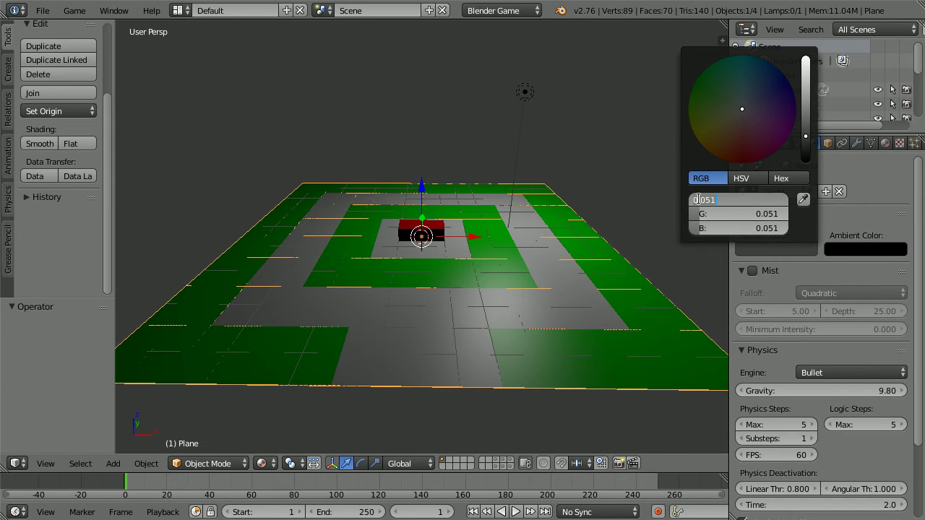
key(BackSpace)
text(0.2)
key(Tab)
text(.3)
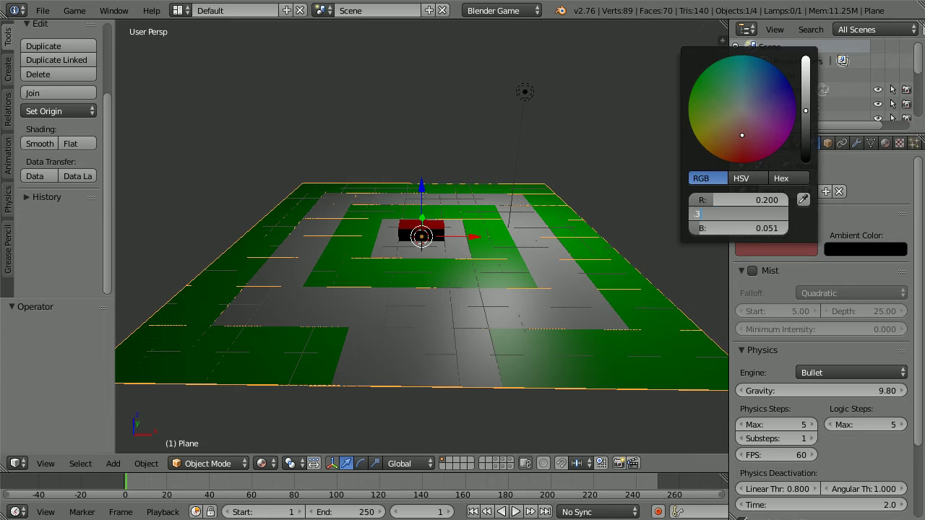
key(Tab)
key(BackSpace)
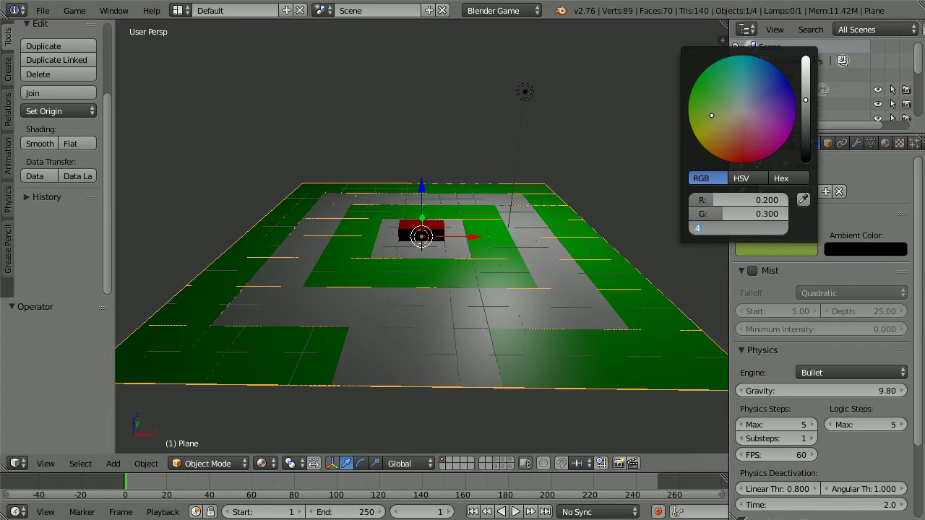
key(Return)
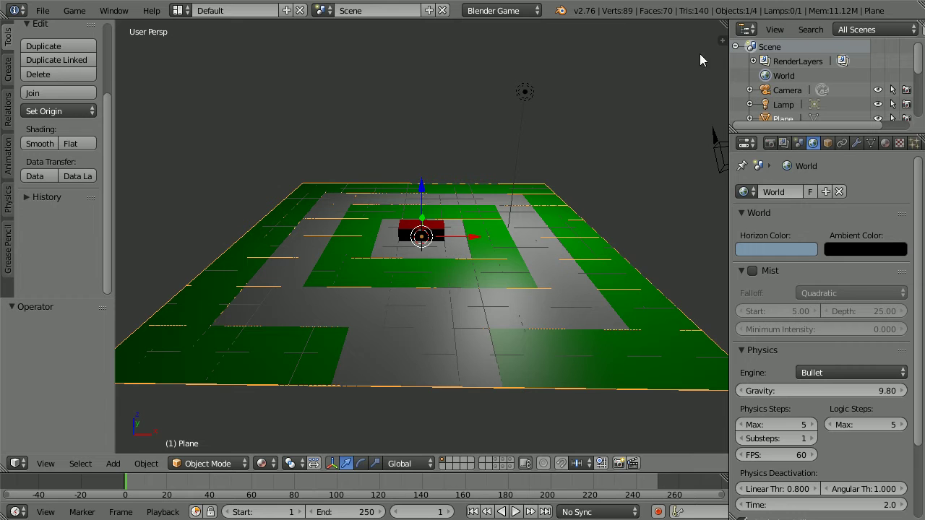
Step: Enable World Background in the viewport Display settings and close the side panel
key(n)
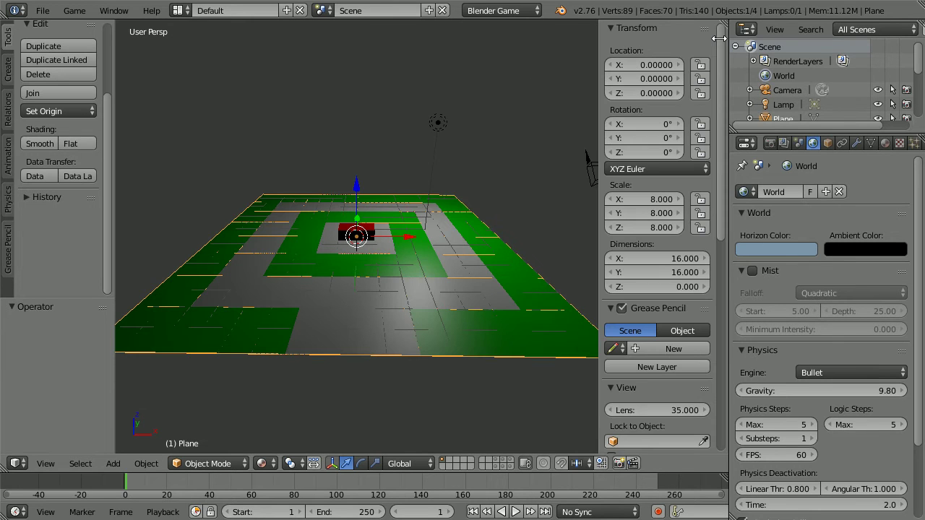
drag(720, 38, 760, 302)
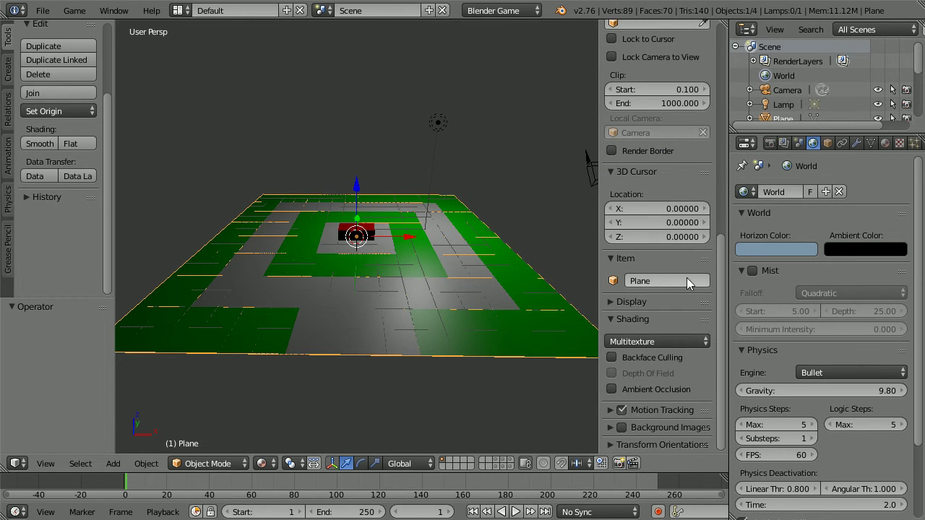
click(612, 302)
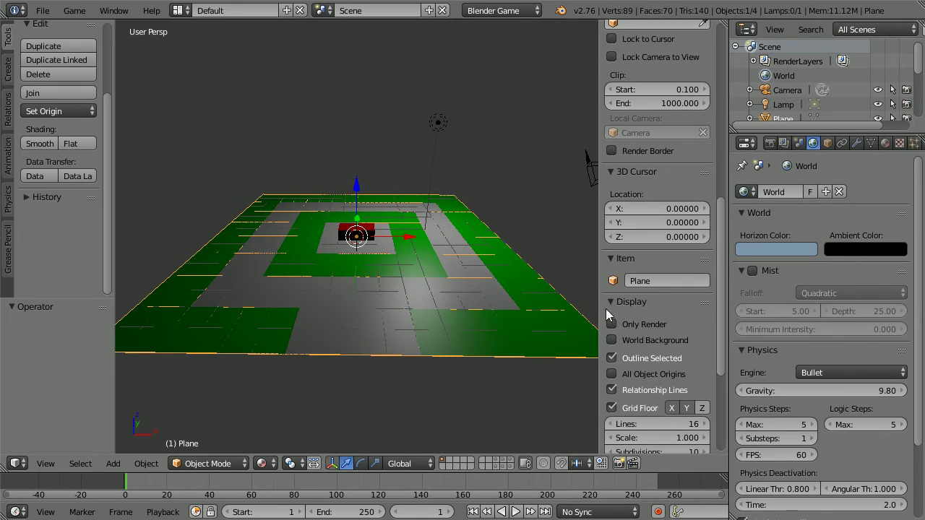
click(613, 343)
drag(598, 301, 729, 299)
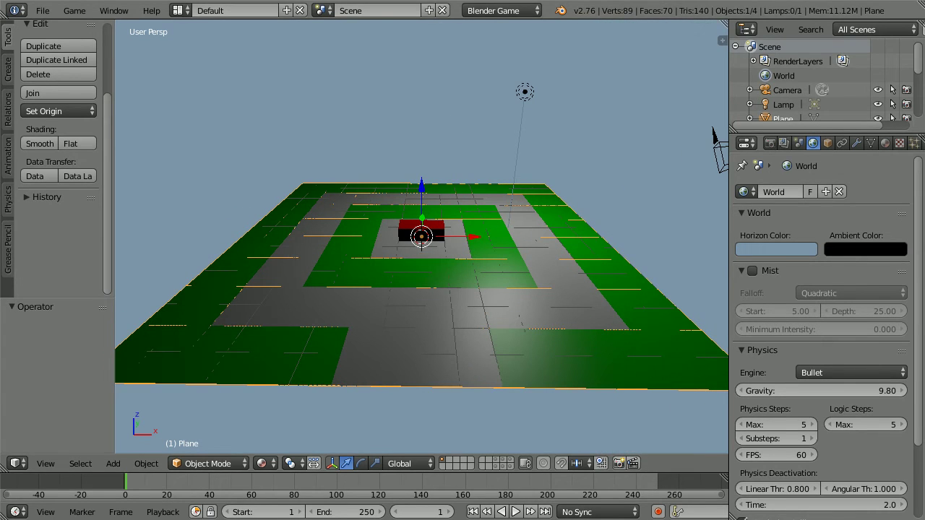
Step: Delete the existing lamp
right_click(523, 95)
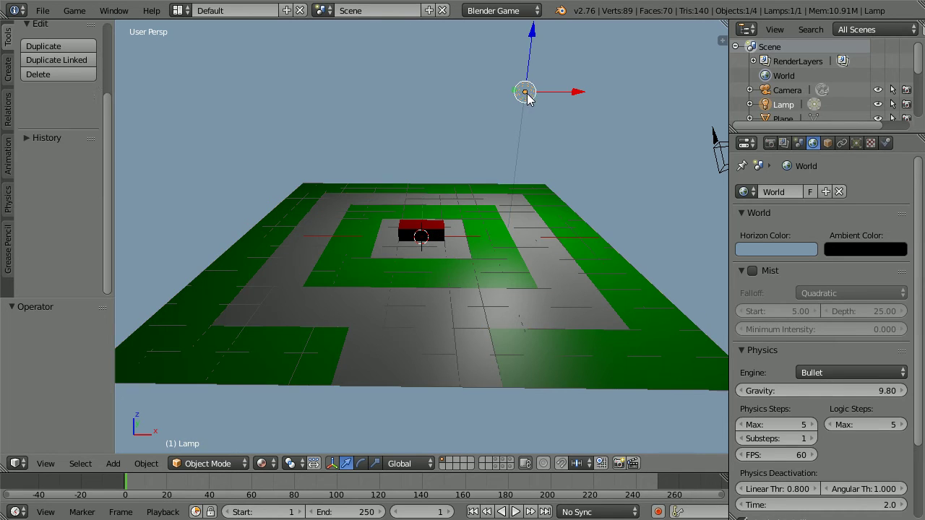
key(x)
click(502, 140)
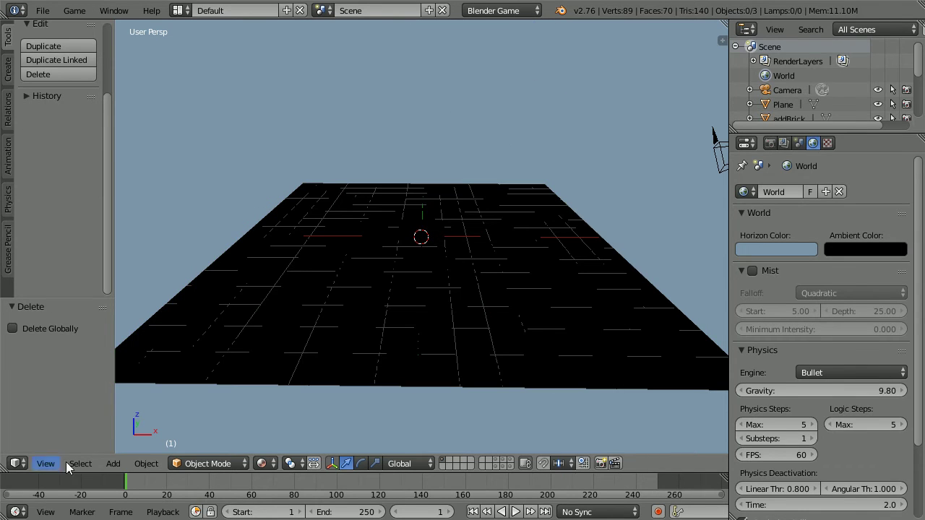
Step: Add a Hemi lamp and set its Z location to 8
click(112, 463)
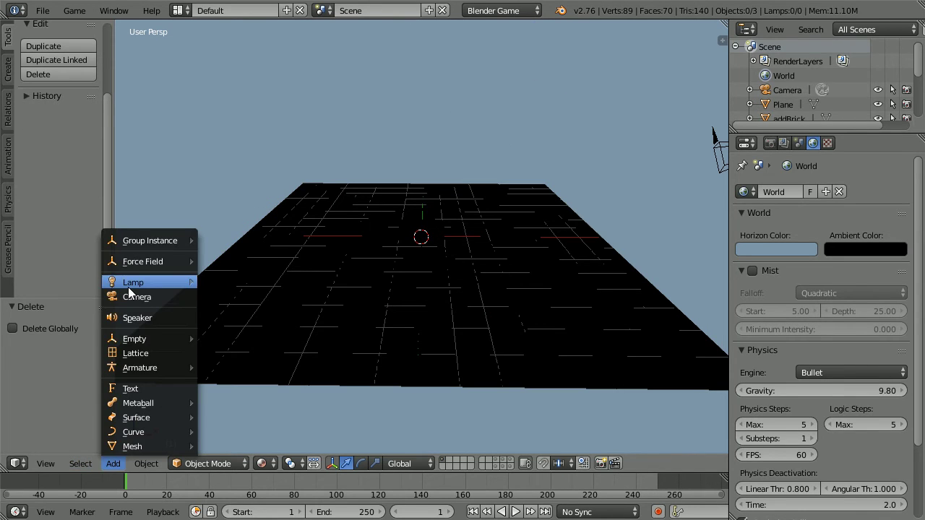
mouse_move(141, 290)
click(257, 330)
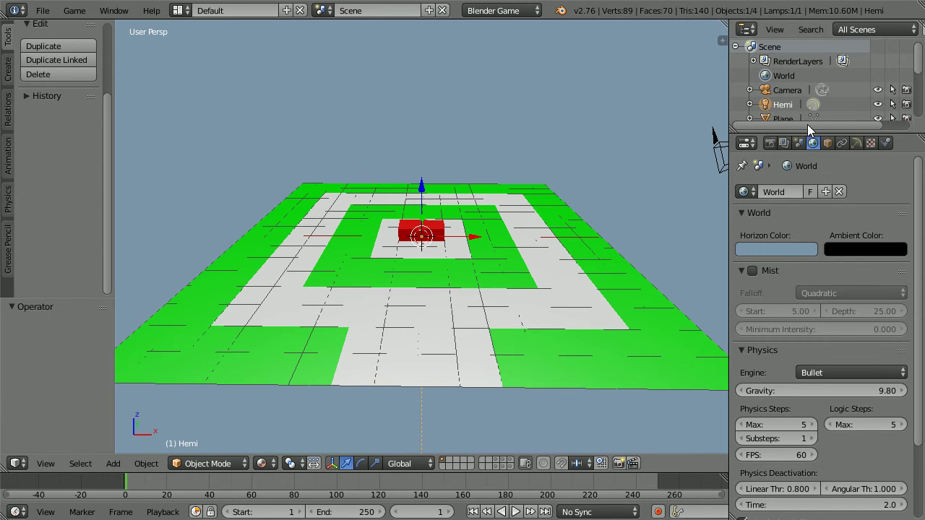
click(828, 143)
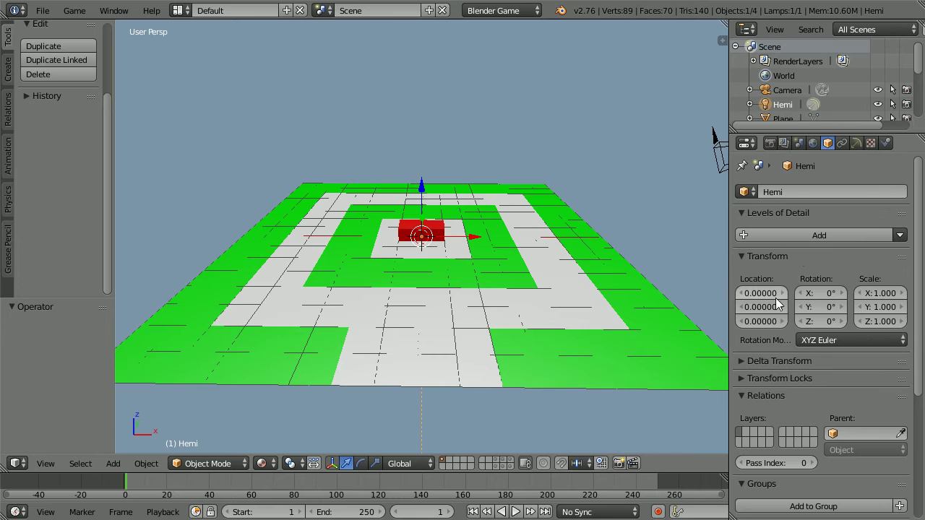
click(761, 321)
text(8)
key(Return)
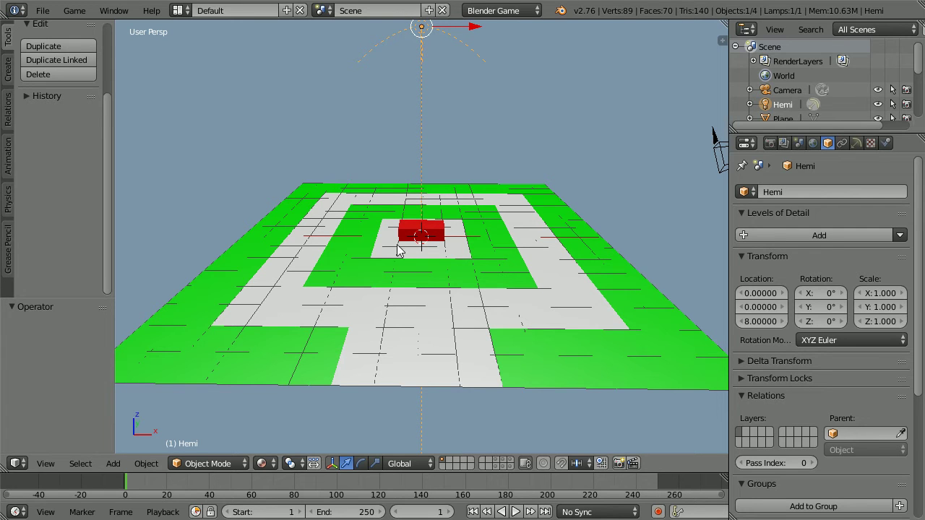
Step: Add a Plain Axes Empty at the origin
click(112, 463)
mouse_move(130, 337)
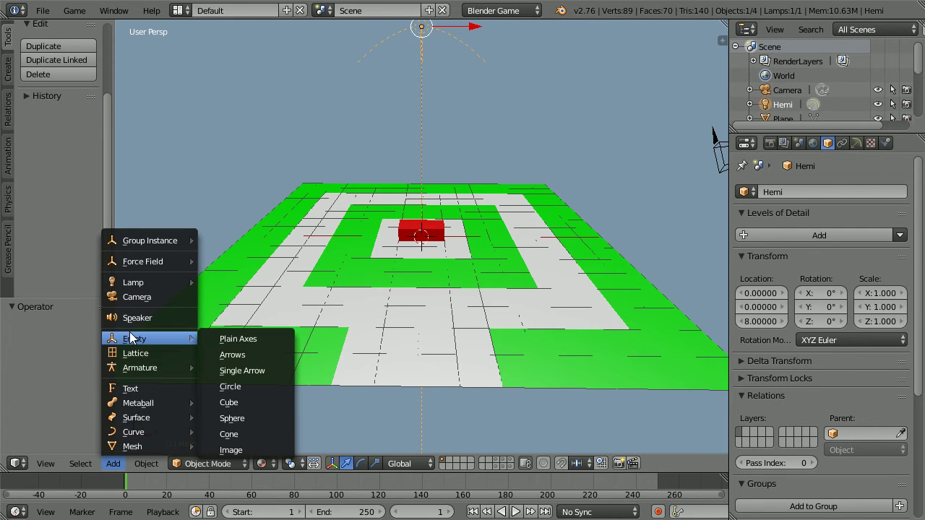
click(265, 339)
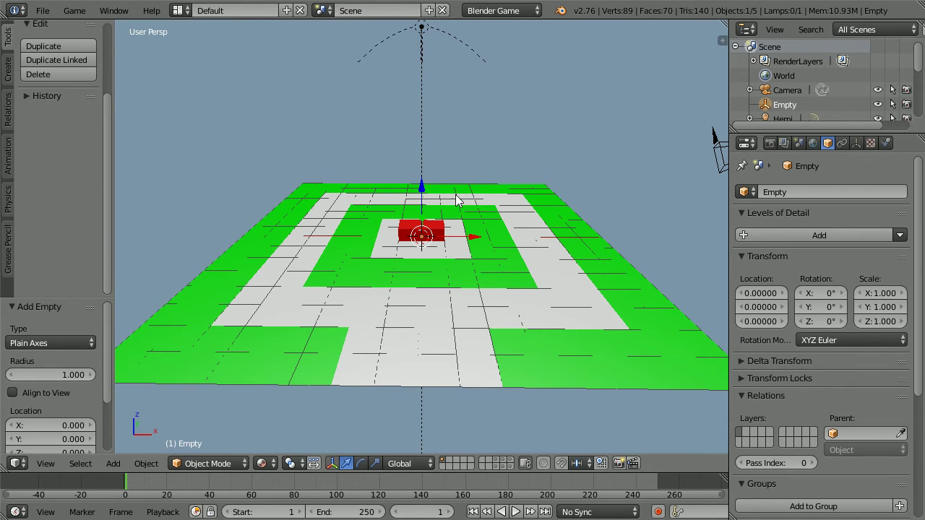
Step: Set the camera's rotation to 90°, 0°, 0°
right_click(716, 142)
click(814, 294)
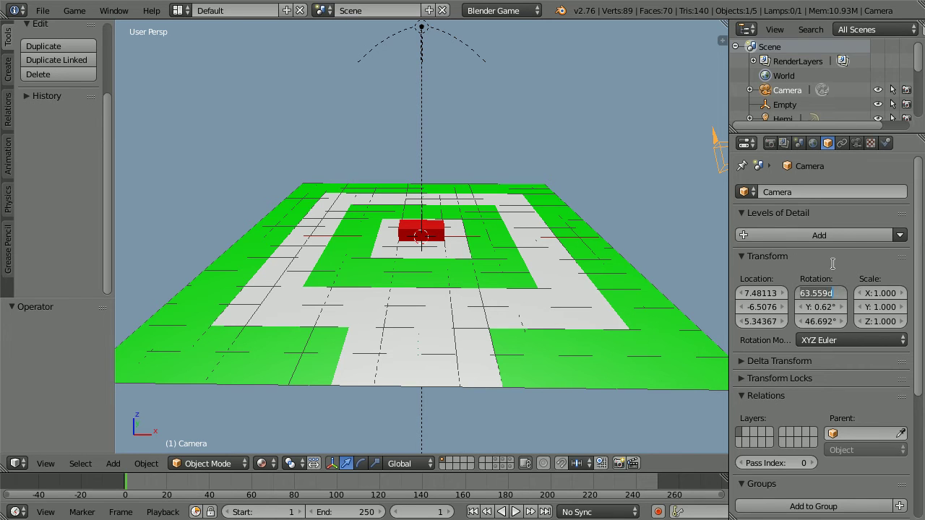
text(90)
key(Tab)
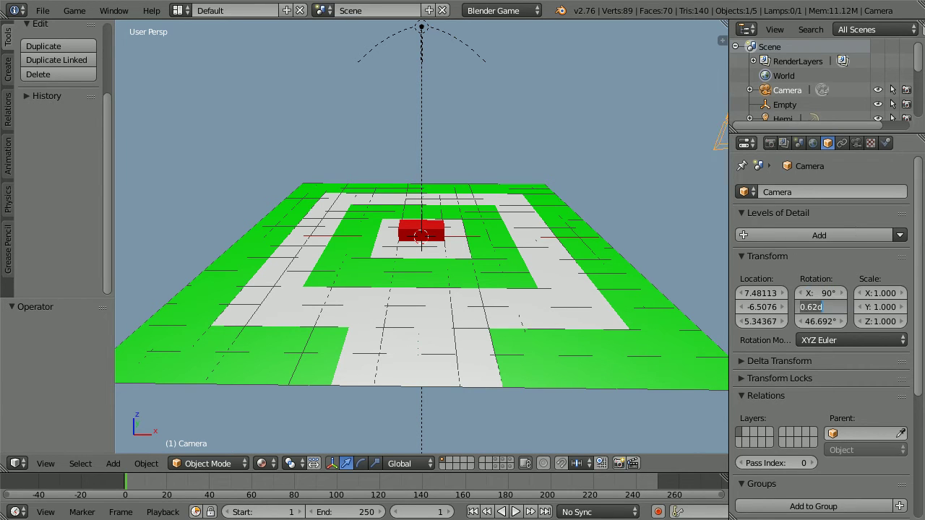
text(0)
key(Tab)
text(0)
key(Return)
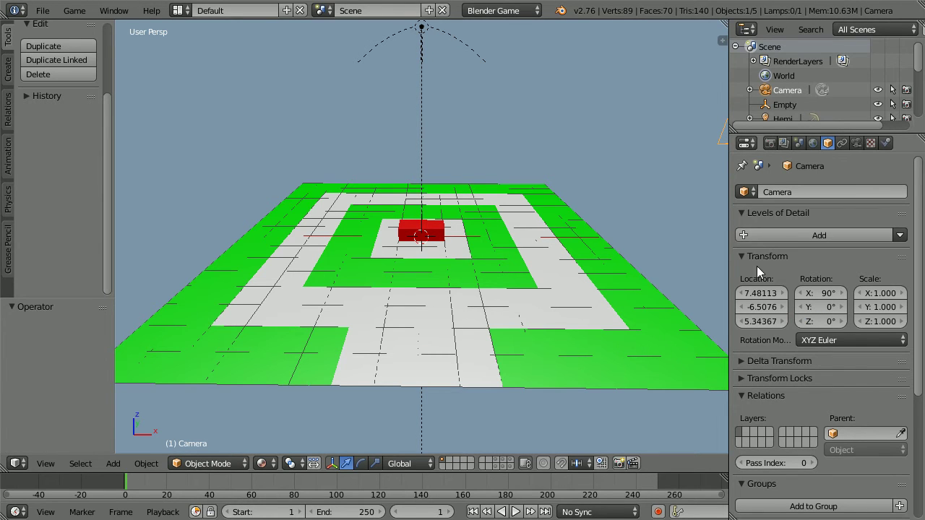
Step: Set the camera's location to X 0, Y -25, Z 1
click(761, 292)
text(0)
key(Tab)
key(BackSpace)
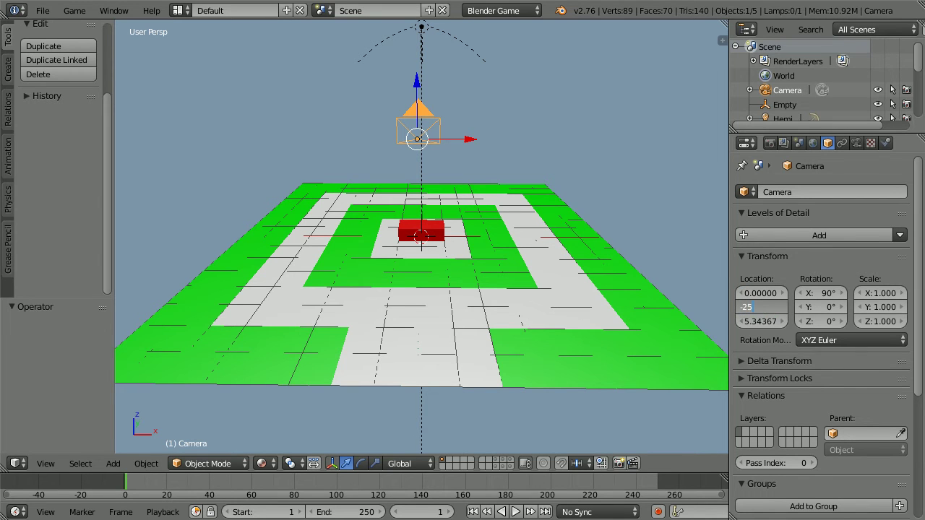
text(-25)
key(Tab)
text(1)
key(Return)
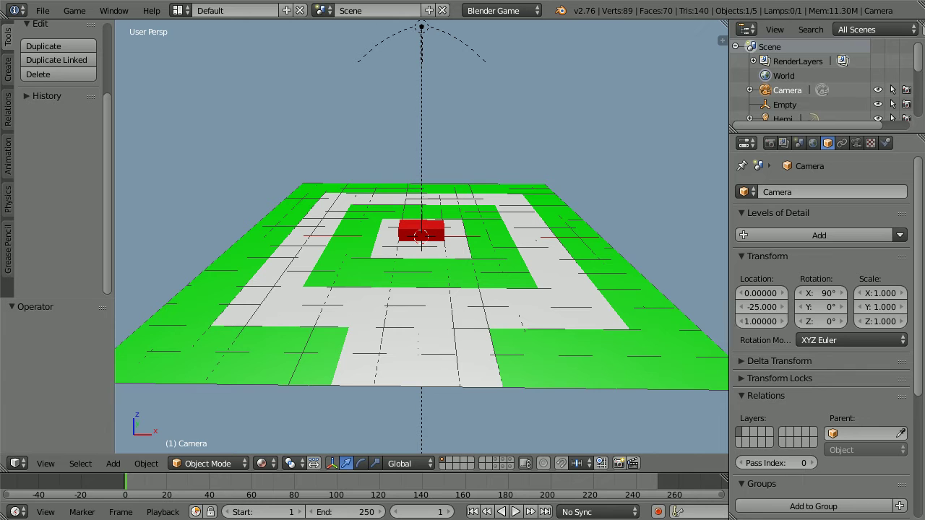
click(834, 439)
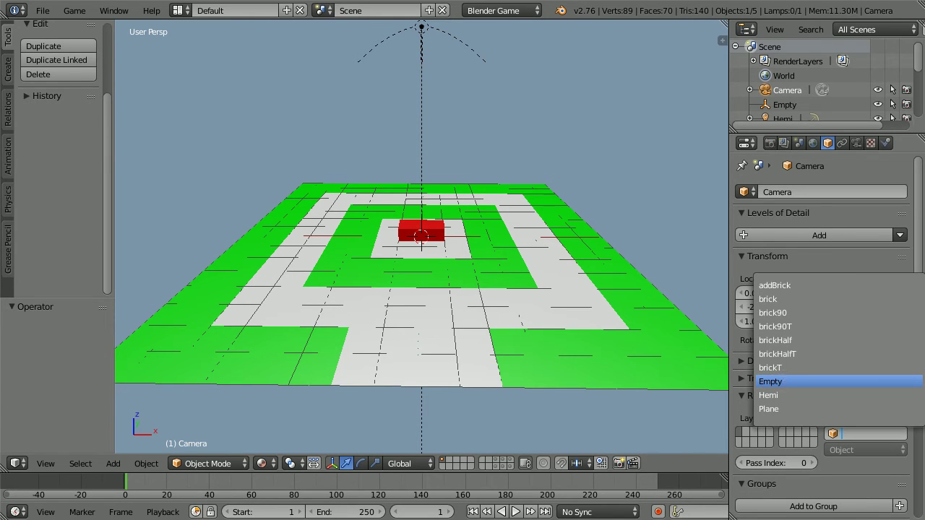
Step: Parent the camera to the Empty, look through the camera, and enlarge the lower editor
click(785, 378)
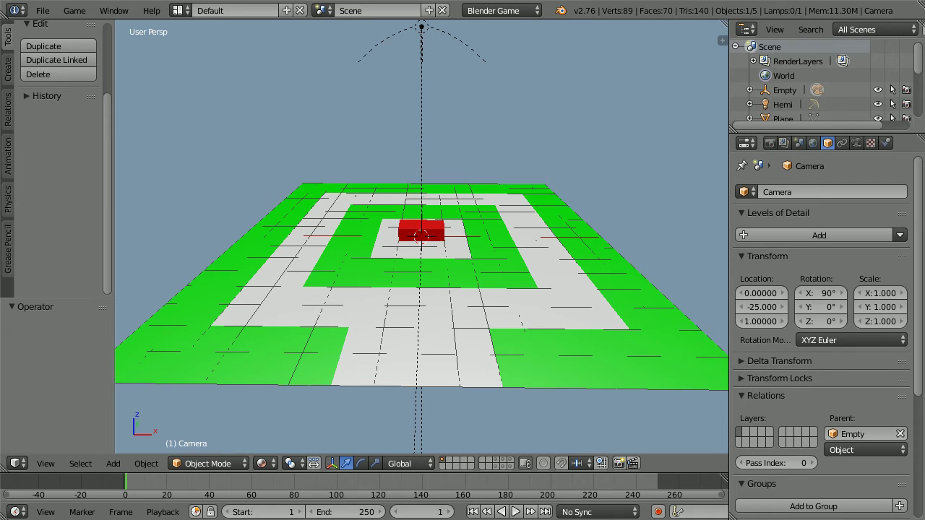
click(53, 467)
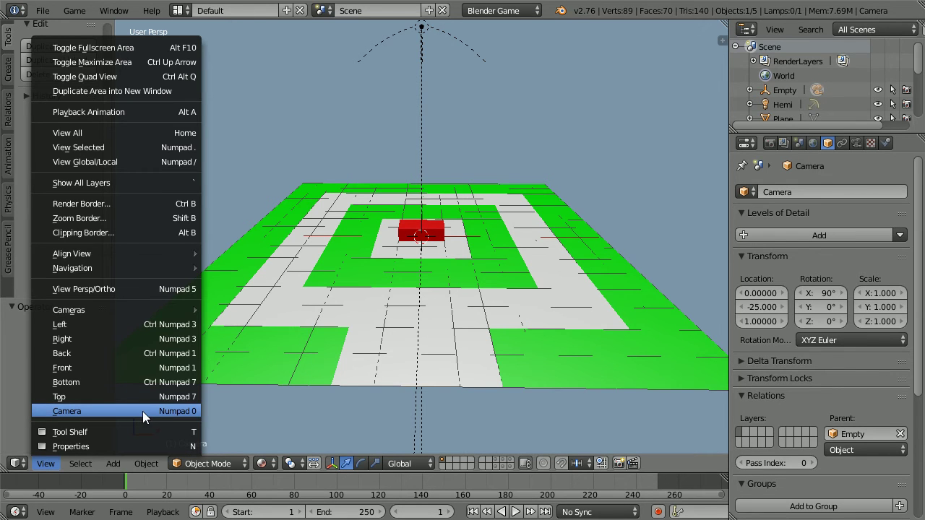
click(80, 410)
scroll(347, 374, up, 2)
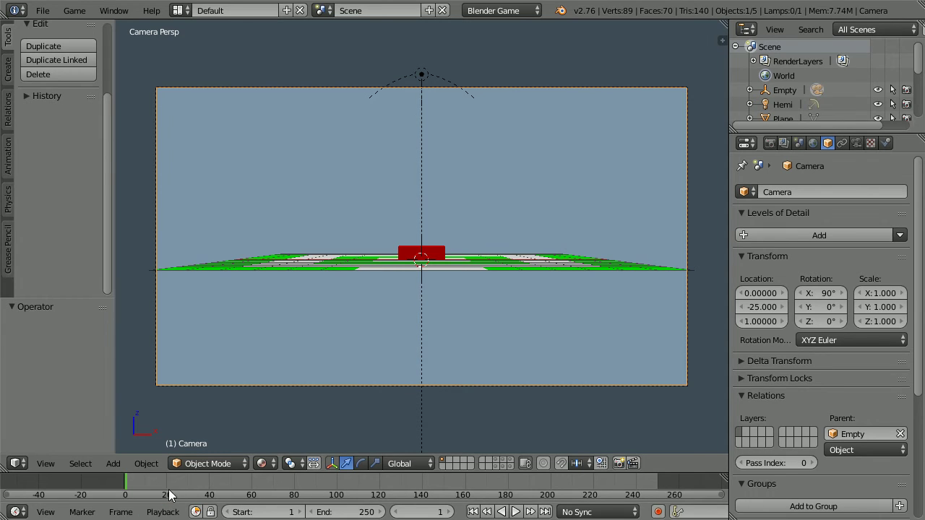
drag(165, 473, 180, 345)
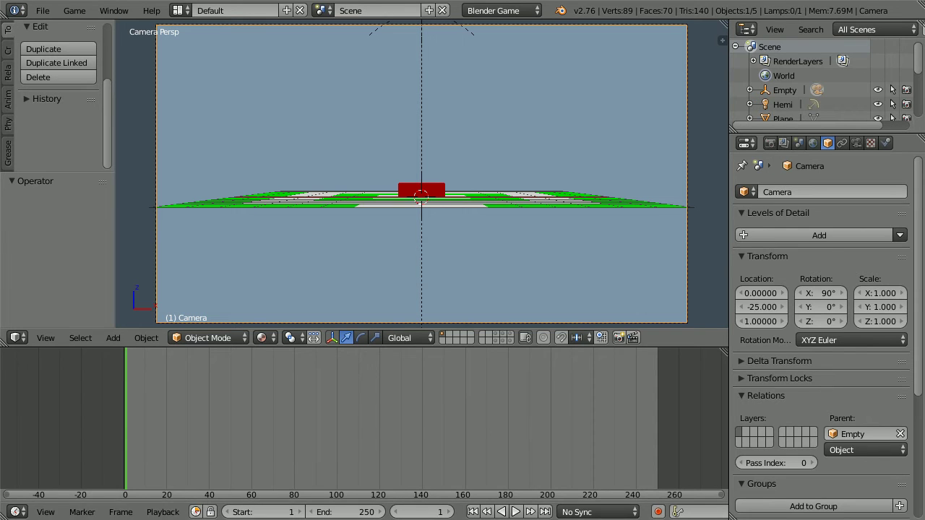
Step: Turn the bottom area into the Logic Editor with its side panel hidden
click(14, 512)
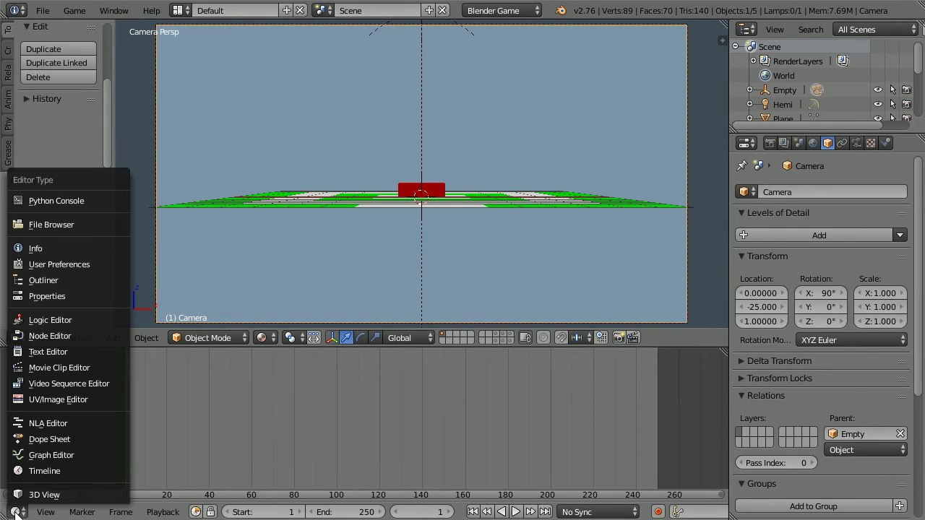
click(100, 318)
drag(570, 387, 726, 394)
scroll(526, 426, up, 2)
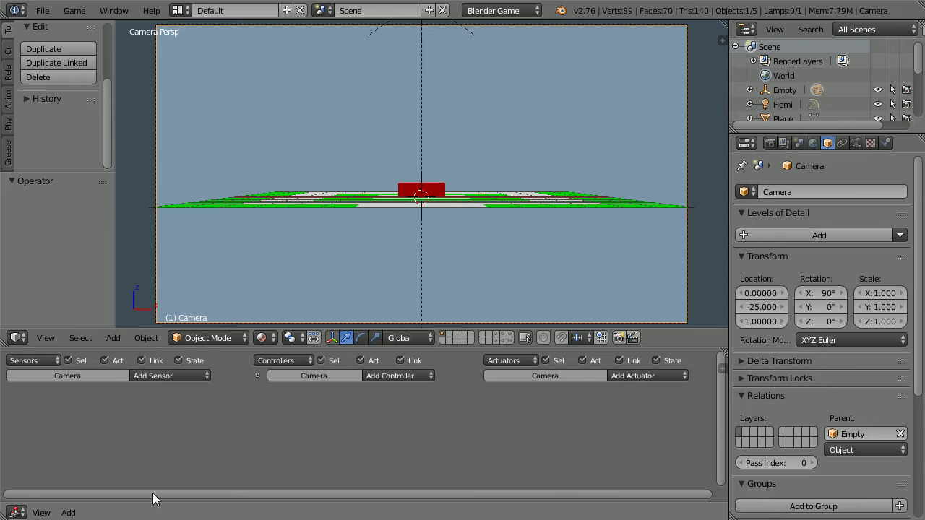
Step: Add a Wheel Up Mouse sensor and a Motion actuator with Z location -2
click(152, 377)
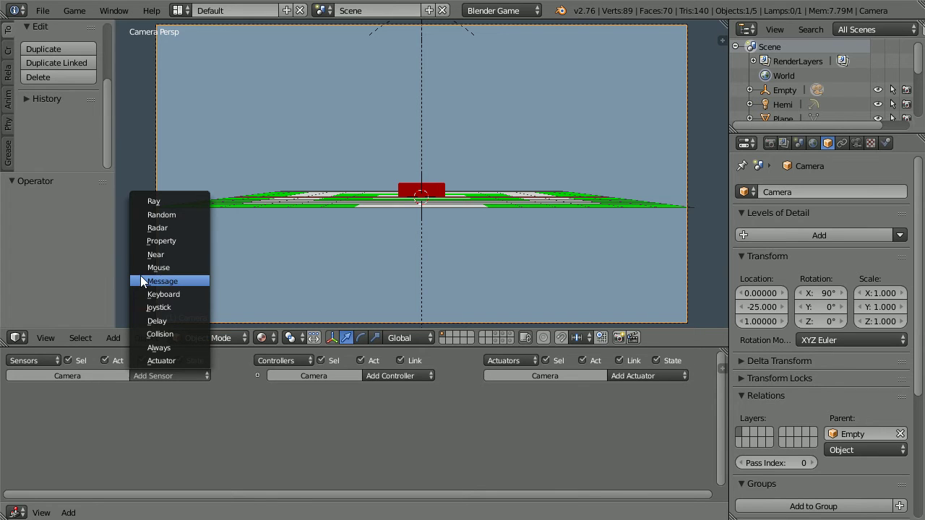
click(190, 266)
click(640, 377)
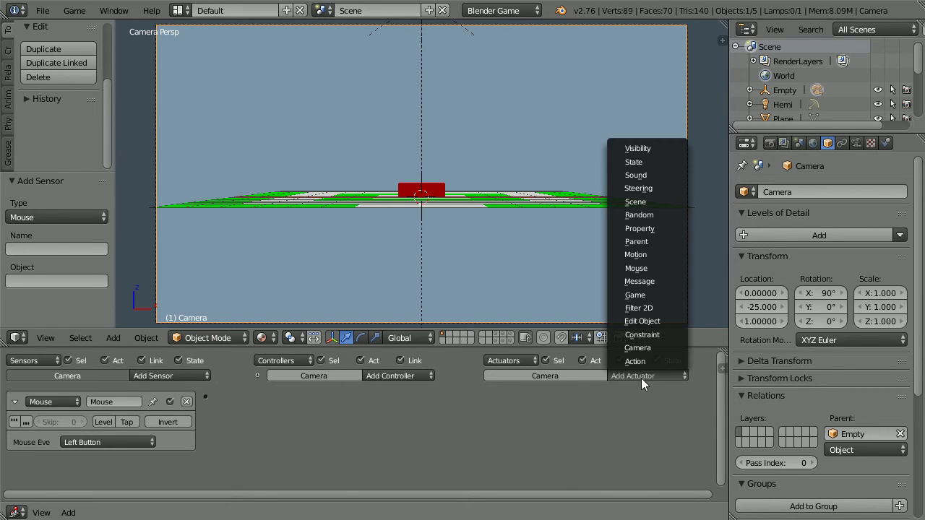
click(665, 253)
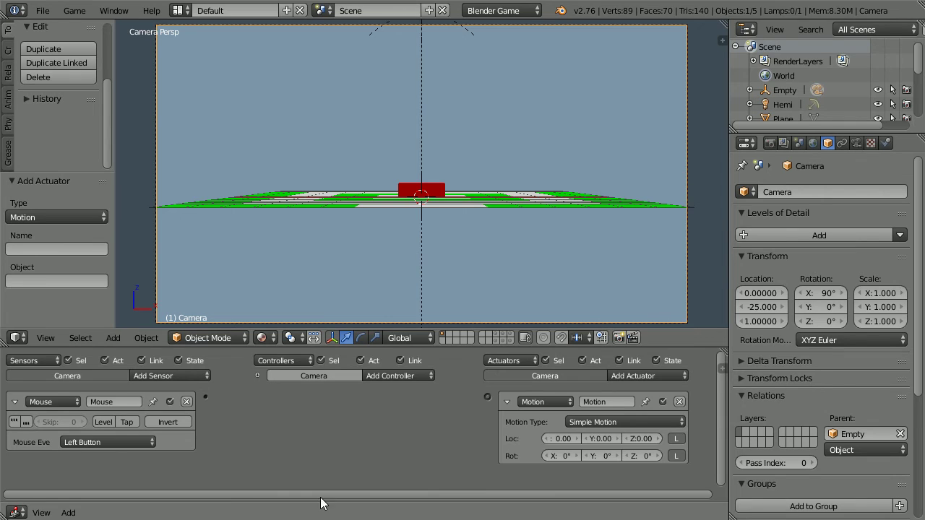
click(102, 442)
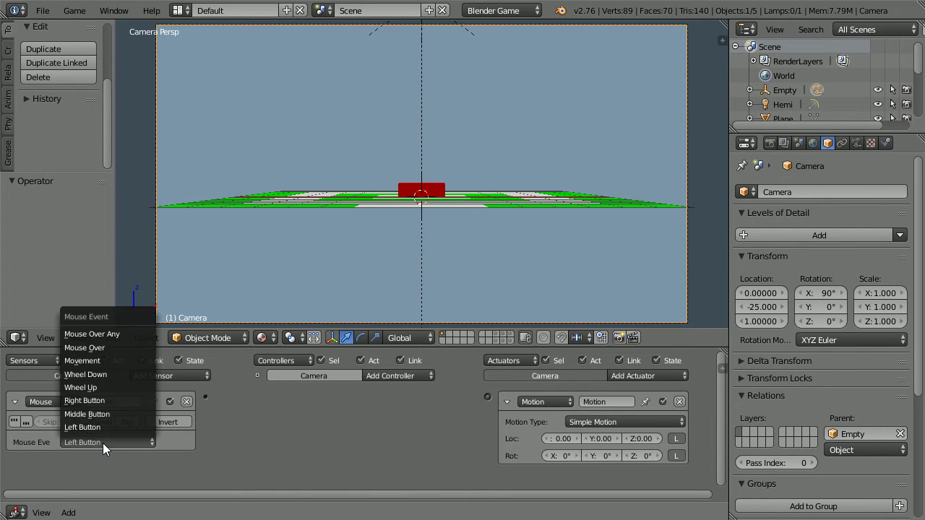
click(124, 387)
click(637, 436)
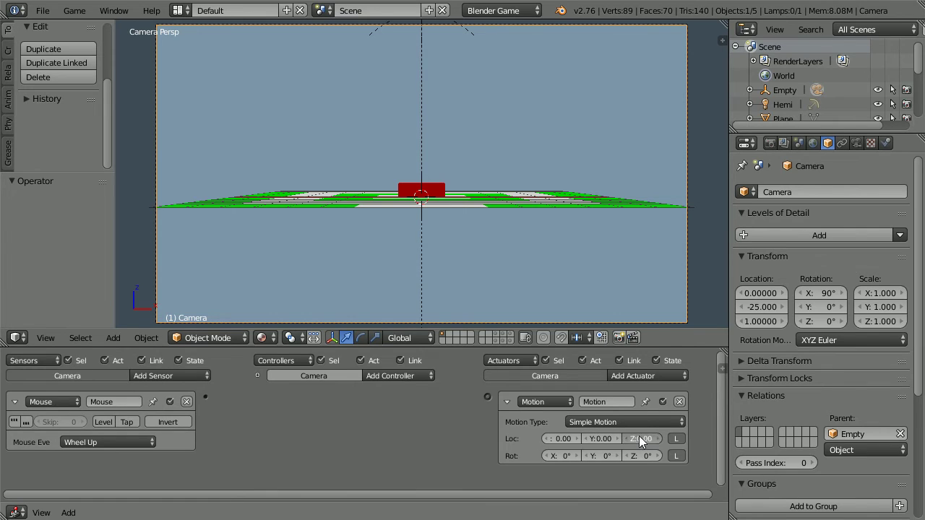
text(-2)
key(Return)
Step: Link the Mouse sensor to the Motion actuator and test the zoom in-game
drag(206, 397, 487, 397)
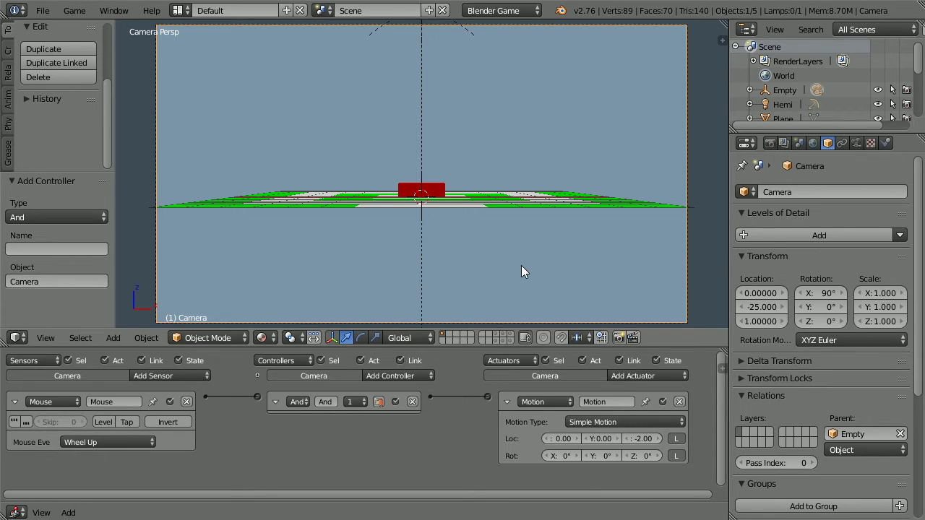
key(p)
scroll(522, 265, up, 3)
scroll(522, 266, up, 4)
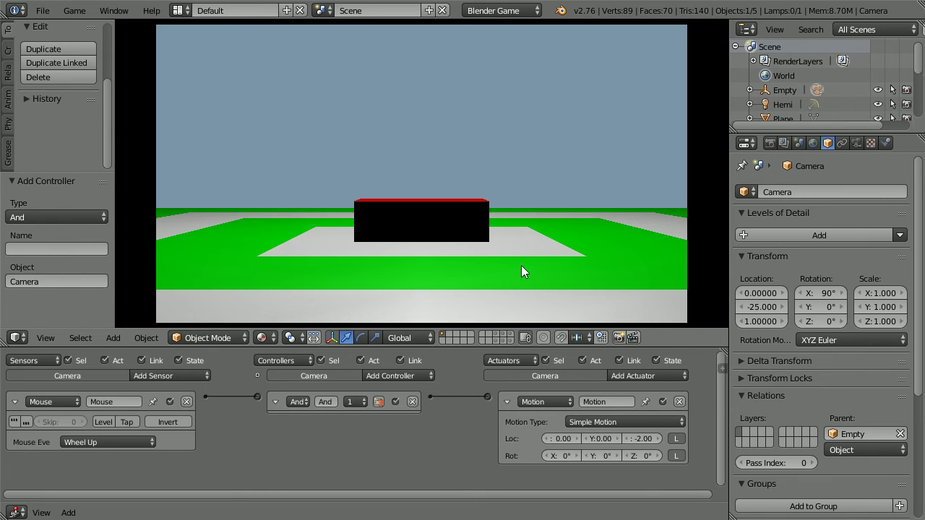
key(Escape)
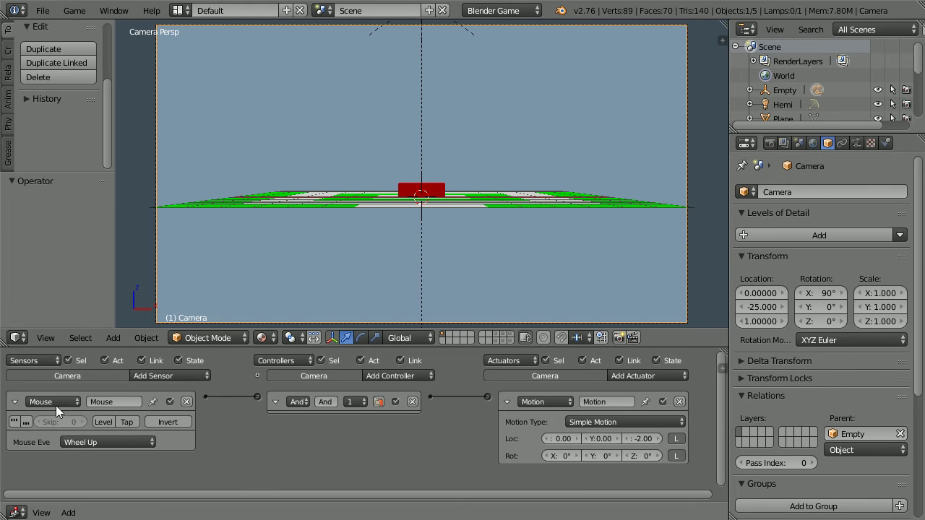
Step: Collapse the first Mouse sensor and Motion actuator, then add a second Mouse sensor and Motion actuator
click(16, 402)
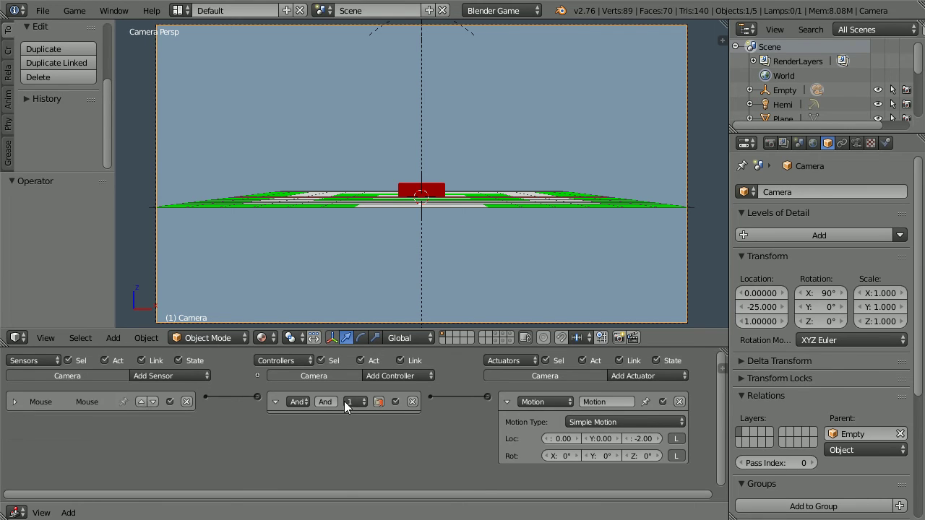
click(508, 401)
click(159, 373)
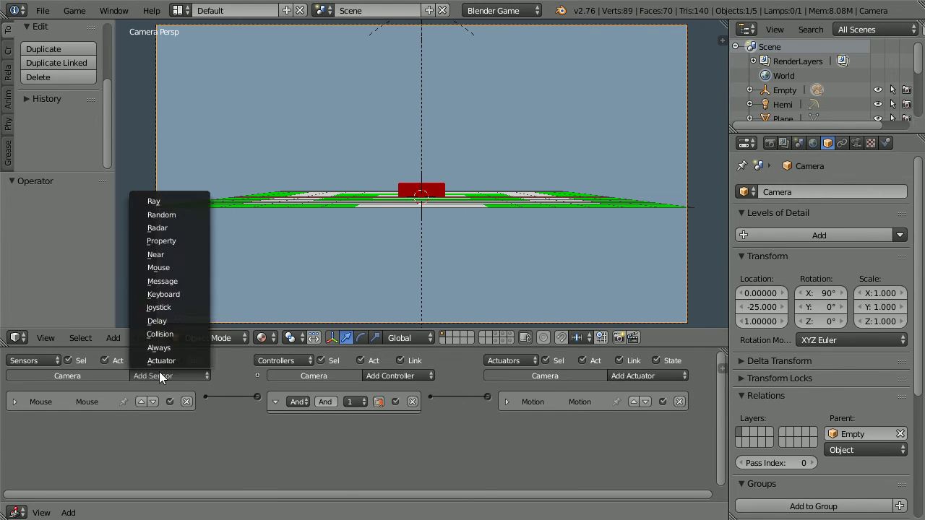
click(180, 267)
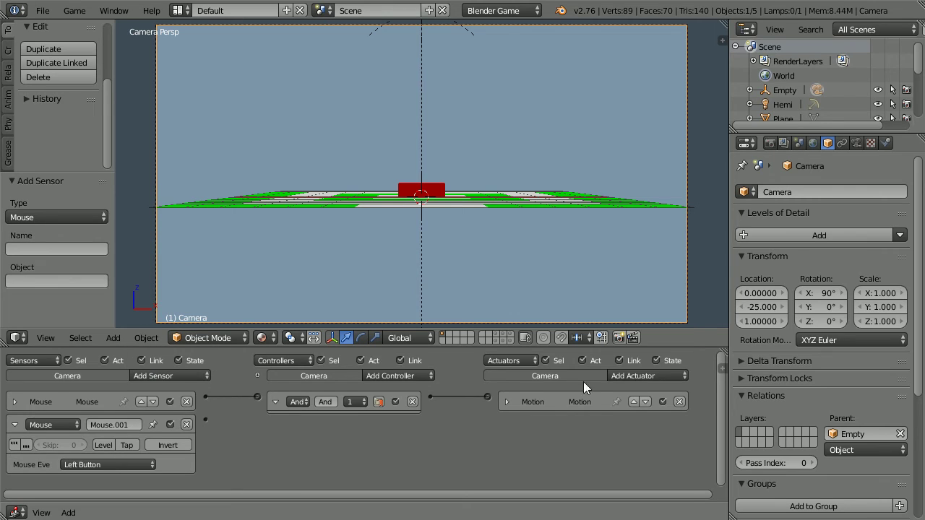
click(618, 376)
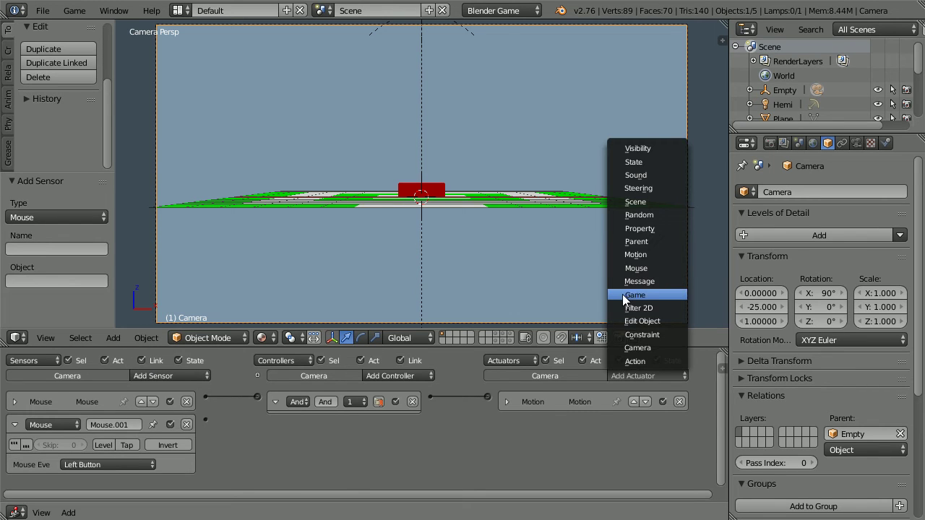
click(649, 255)
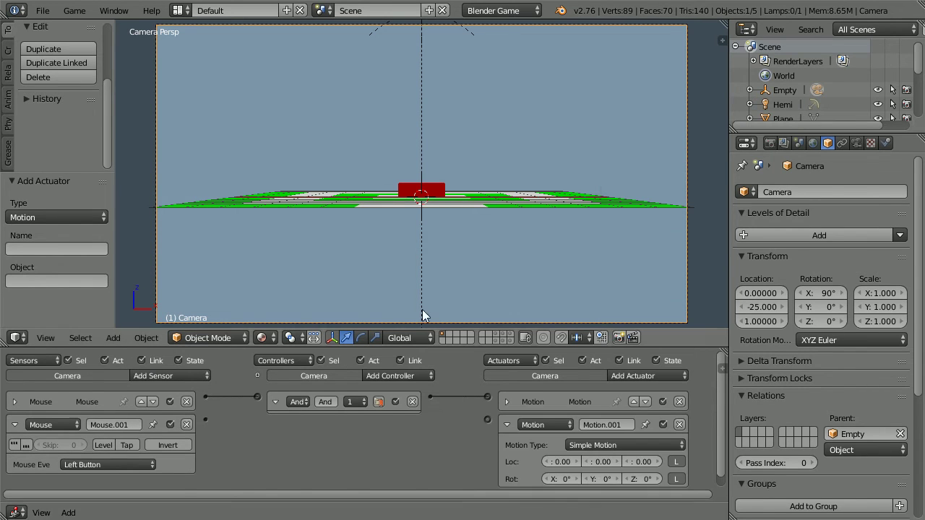
Step: Set the new Mouse sensor to Wheel Down, give Motion.001 Loc Z 2, and link them
click(105, 467)
click(110, 396)
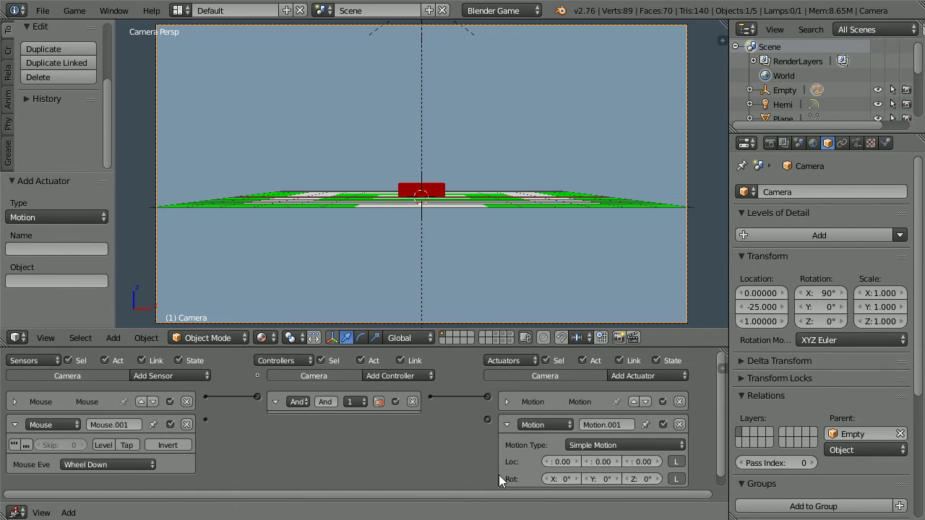
click(646, 461)
text(2)
key(Return)
drag(204, 420, 485, 420)
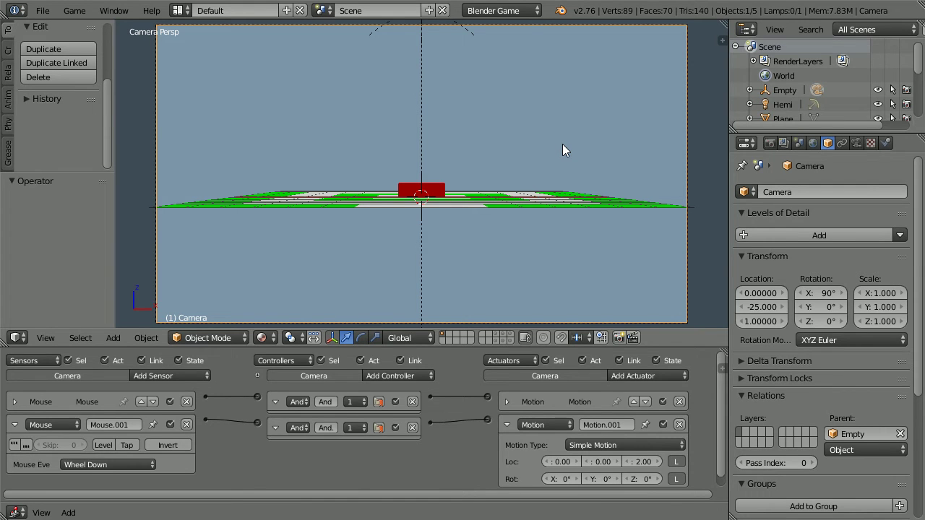
click(784, 91)
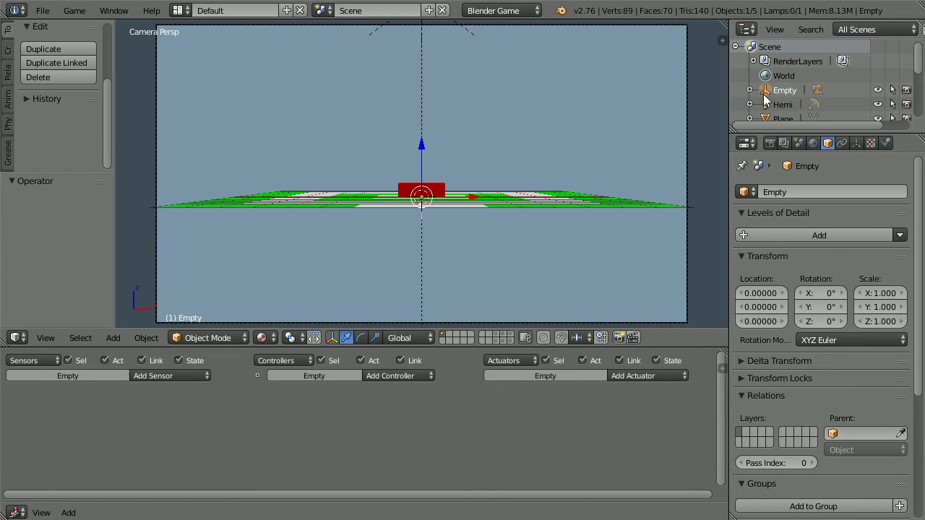
Step: Give the Empty a continuously firing middle-button Mouse sensor and a Mouse actuator
click(193, 375)
click(187, 267)
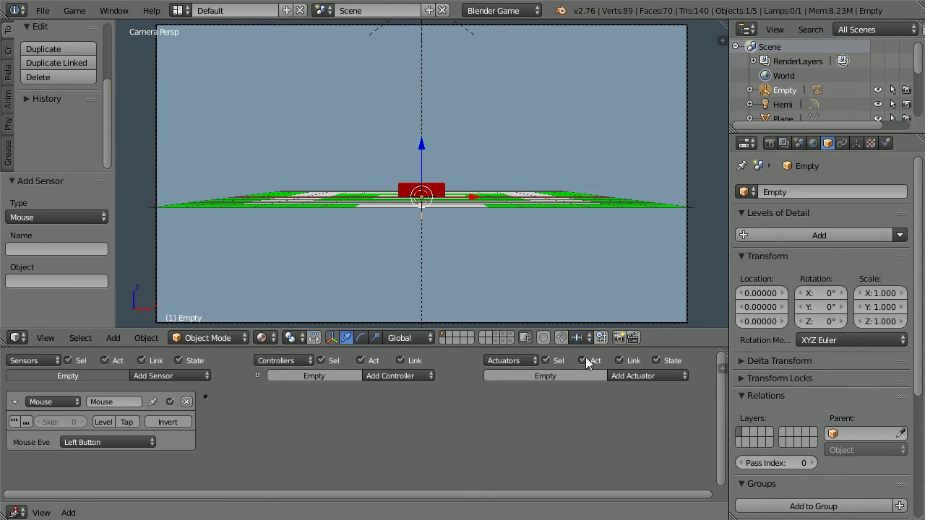
click(627, 377)
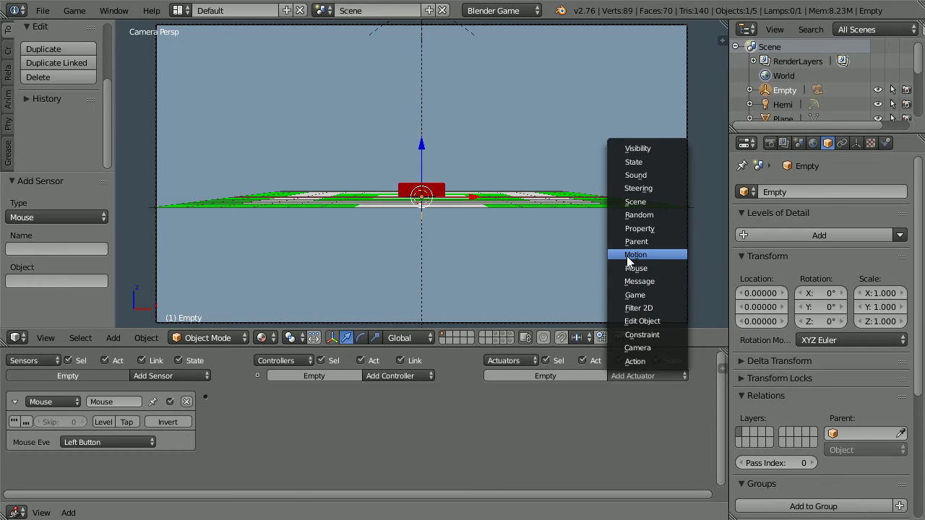
click(672, 270)
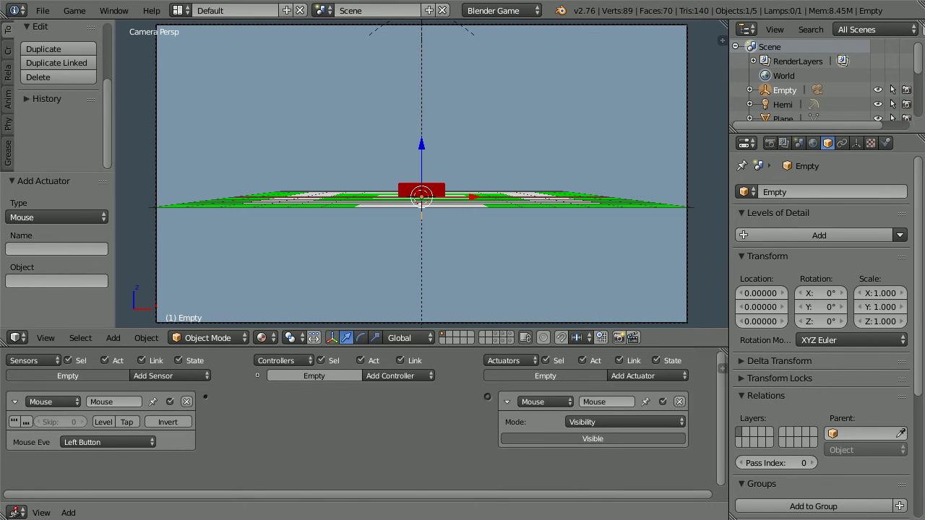
click(97, 443)
click(122, 414)
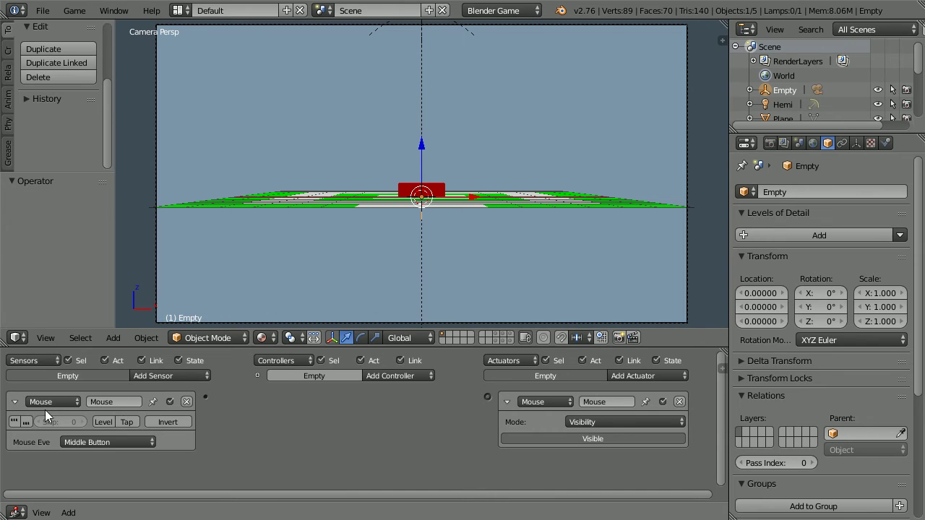
click(14, 423)
Step: Switch the Mouse actuator to Look mode with Y maximum 1, and link the sensor to it
click(606, 422)
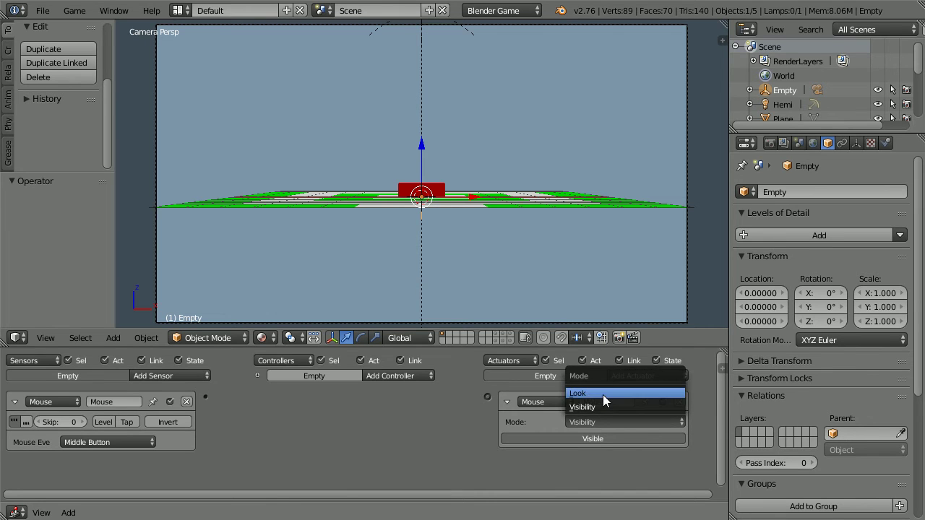
click(602, 394)
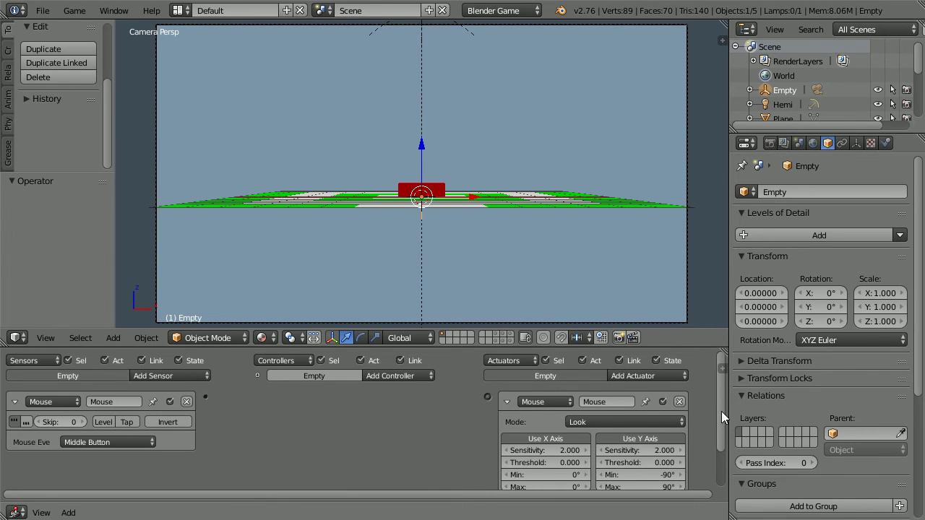
scroll(721, 411, down, 1)
click(640, 468)
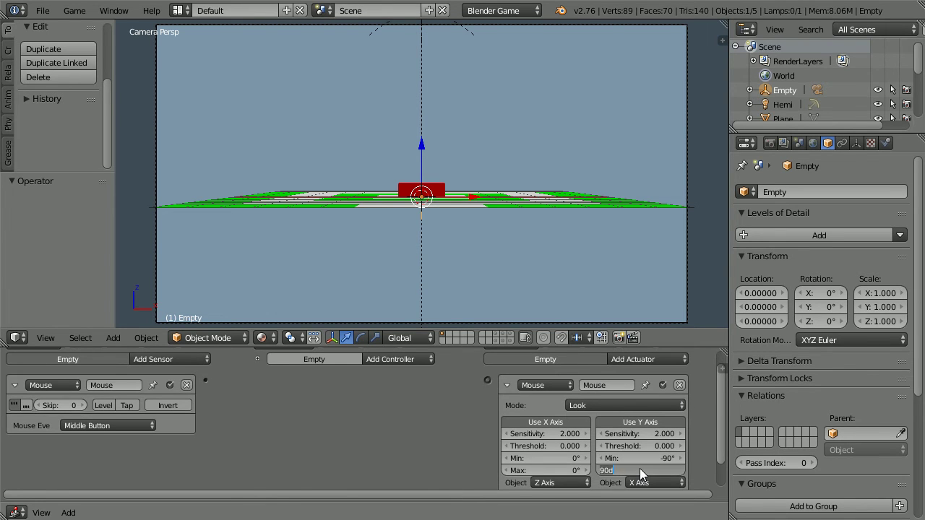
text(1)
key(Return)
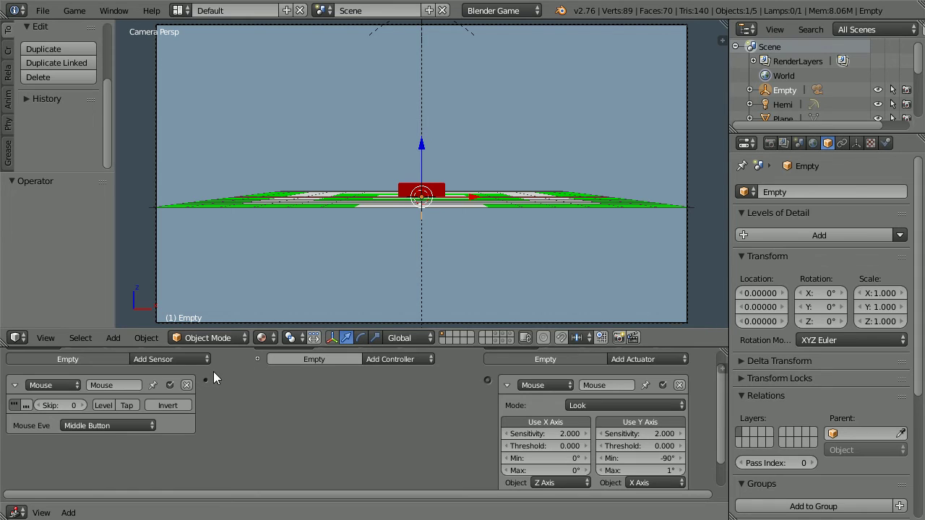
drag(208, 382, 493, 380)
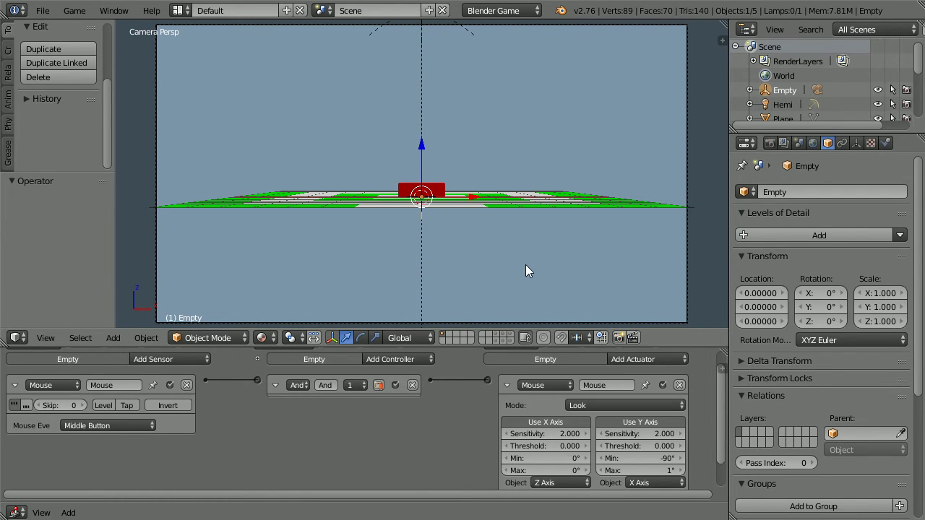
Step: Test-run the game, tilting the camera down onto the maze, then stop it
key(p)
middle_drag(421, 174, 421, 173)
key(Escape)
key(p)
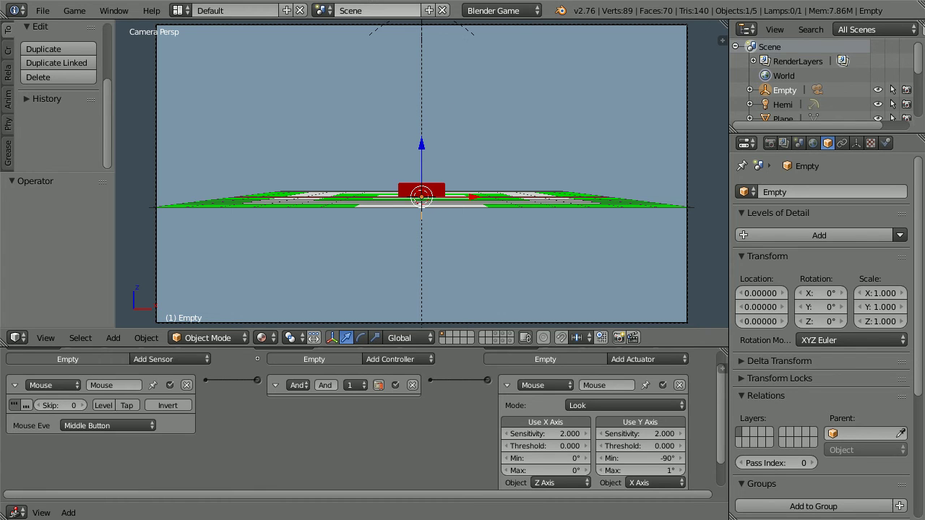
key(Escape)
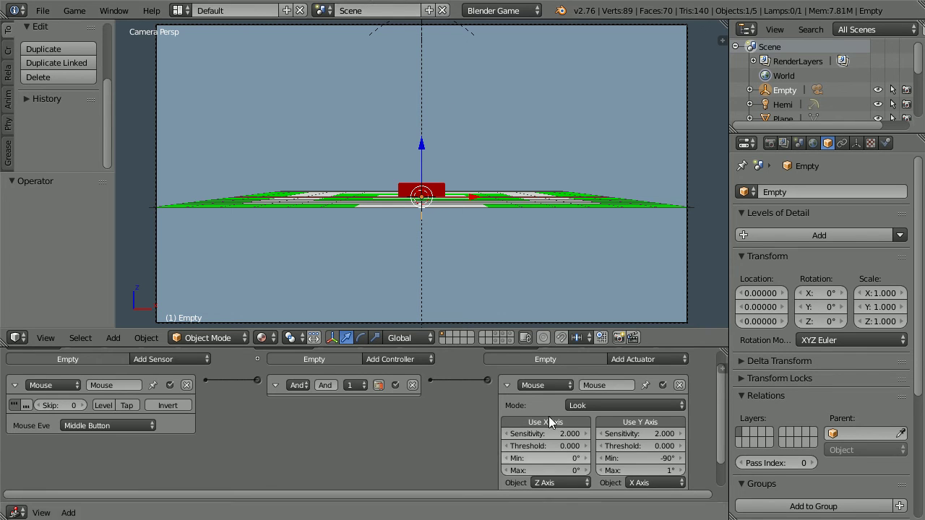
right_click(445, 192)
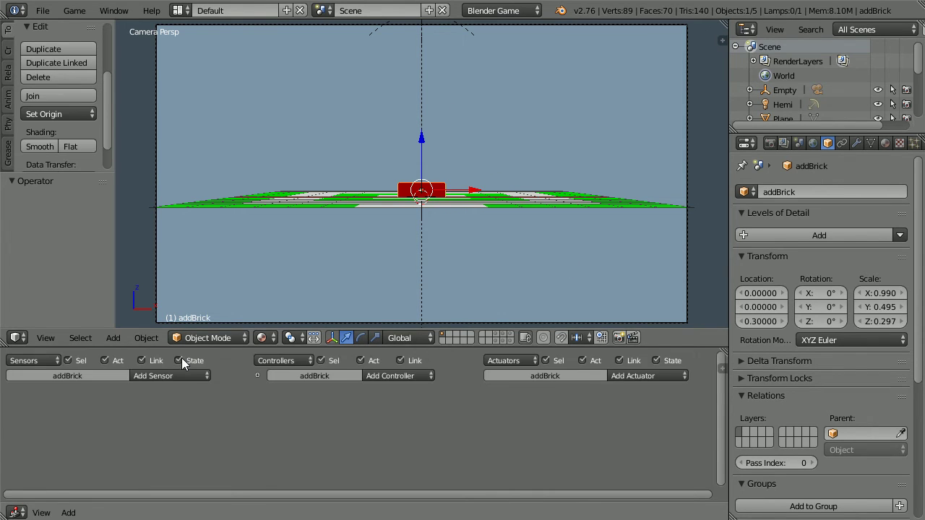
Step: Give the brick a tapped Right Arrow keyboard sensor linked to a Motion actuator stepping 0.50 on X
click(190, 376)
click(208, 294)
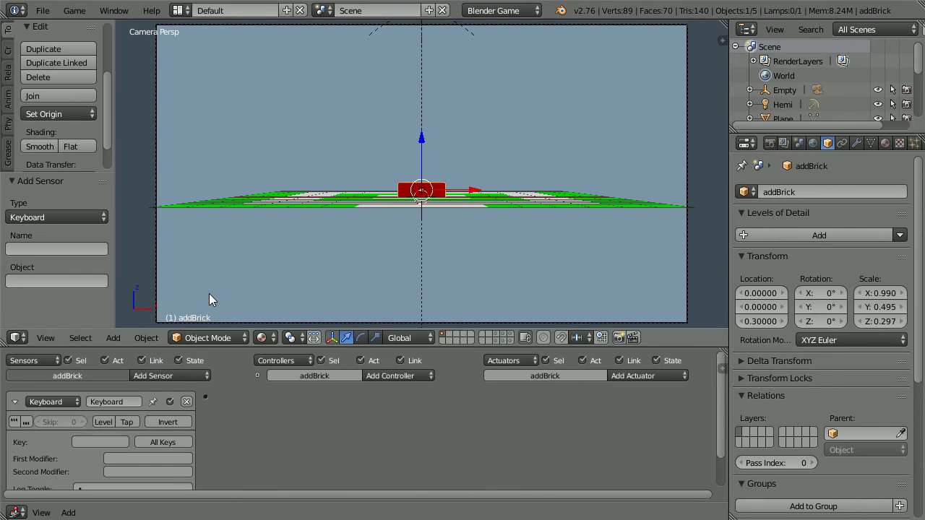
click(656, 376)
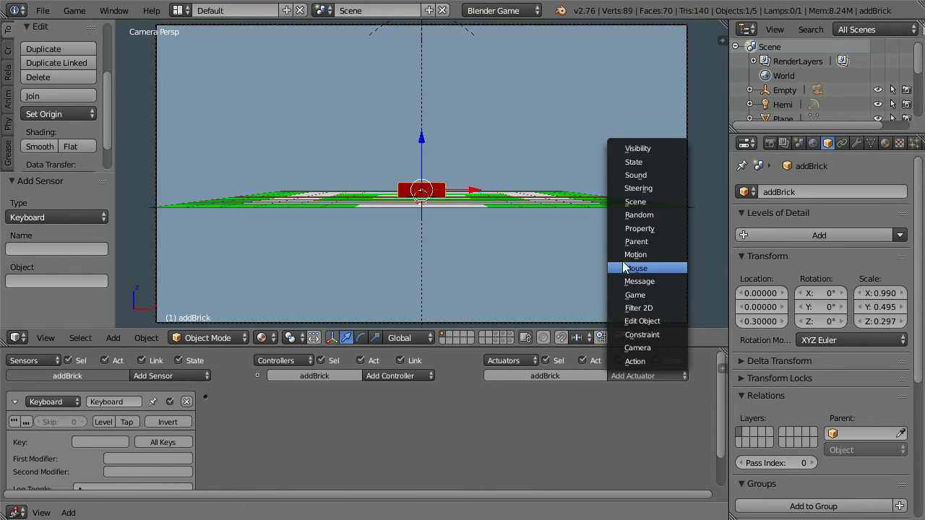
click(651, 255)
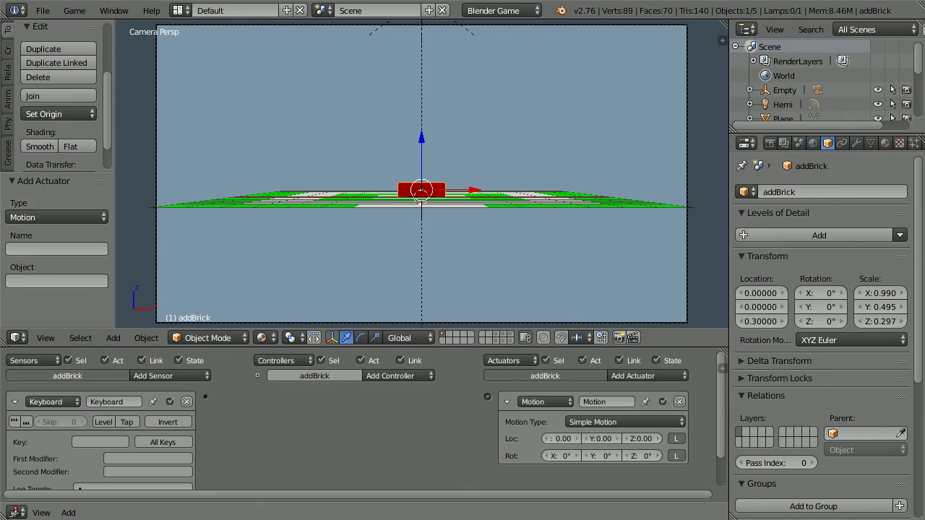
click(113, 443)
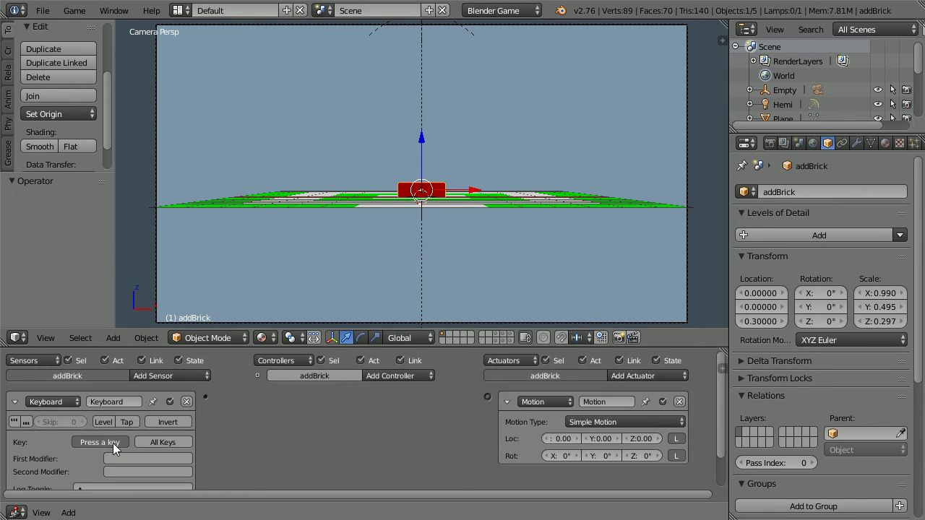
key(Right)
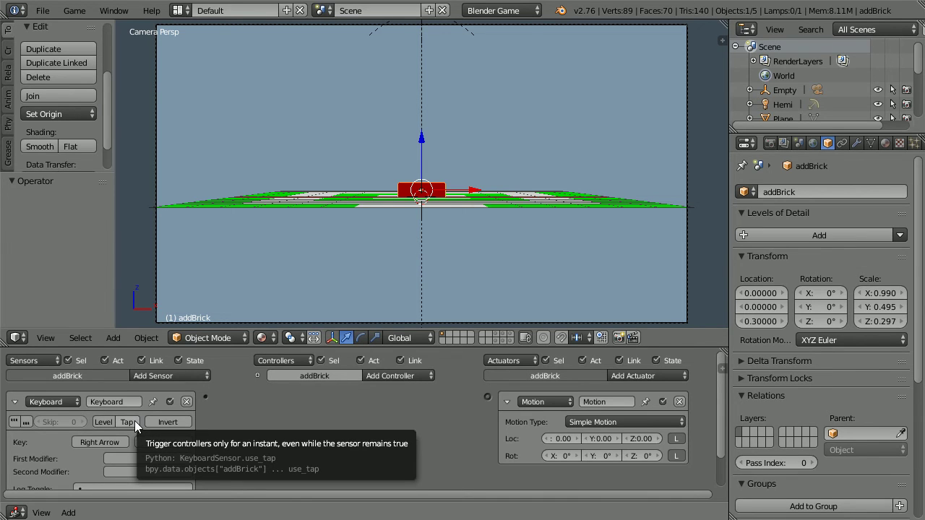
click(134, 420)
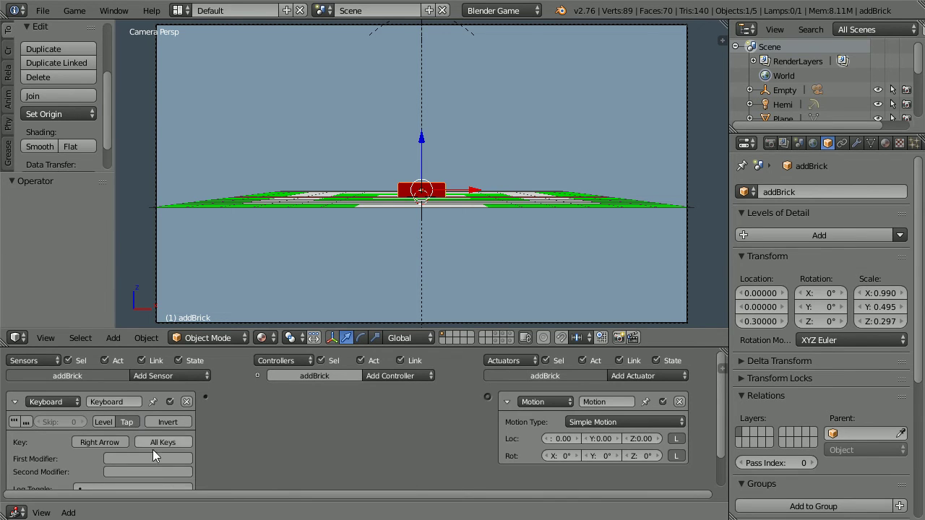
click(566, 437)
text(0.5)
key(Return)
drag(207, 399, 488, 395)
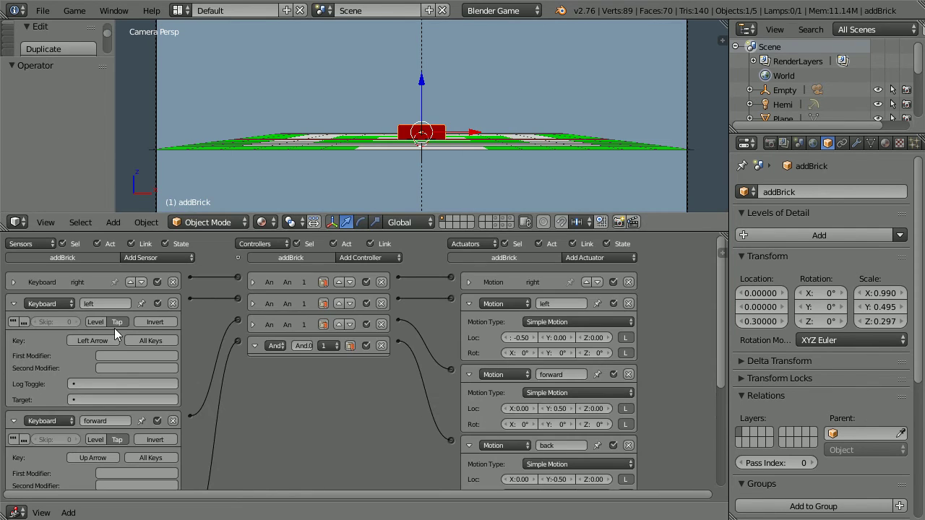
Step: Collapse the left and forward keyboard sensors and their Motion actuators
click(13, 304)
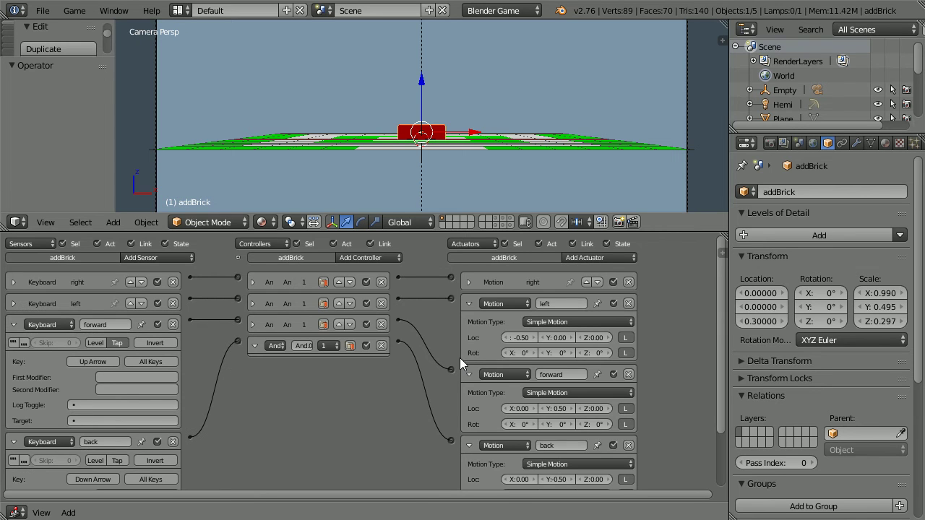
click(470, 304)
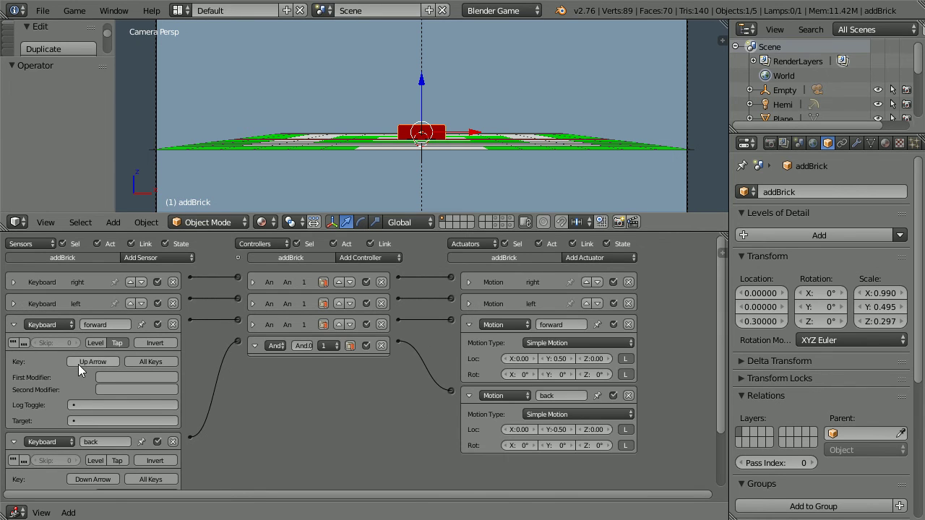
click(14, 325)
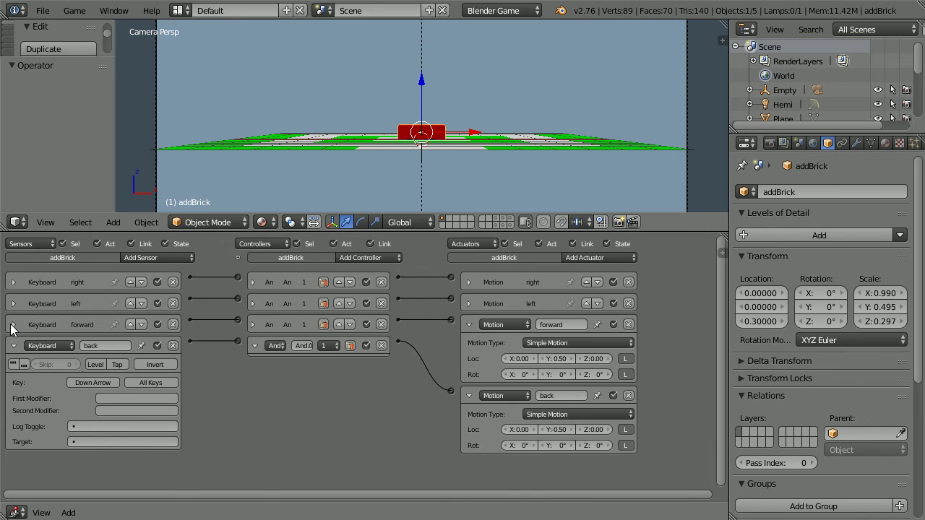
click(472, 324)
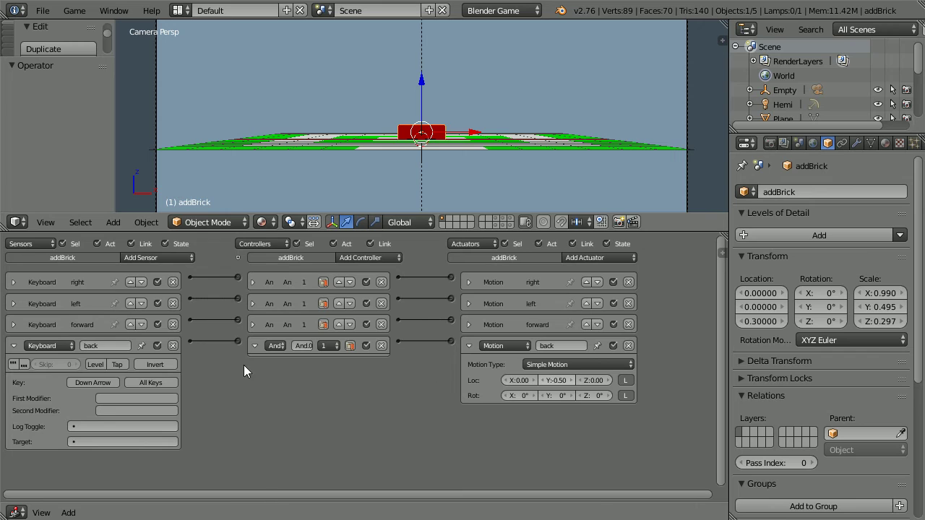
Step: Enable Tap on the back keyboard sensor and add an And controller
click(122, 368)
click(368, 257)
click(369, 271)
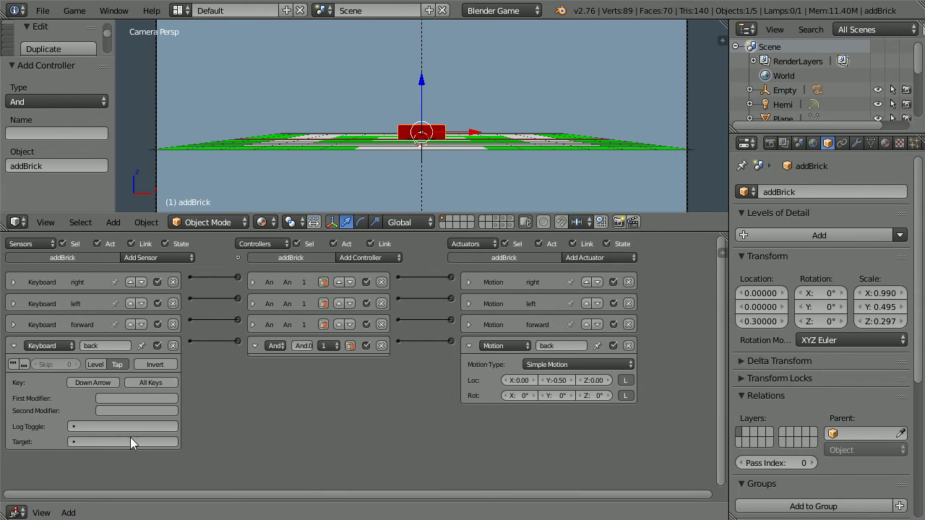
Step: Add another keyboard sensor and actuator, and collapse the upLayer sensor and upward Motion actuator
click(166, 257)
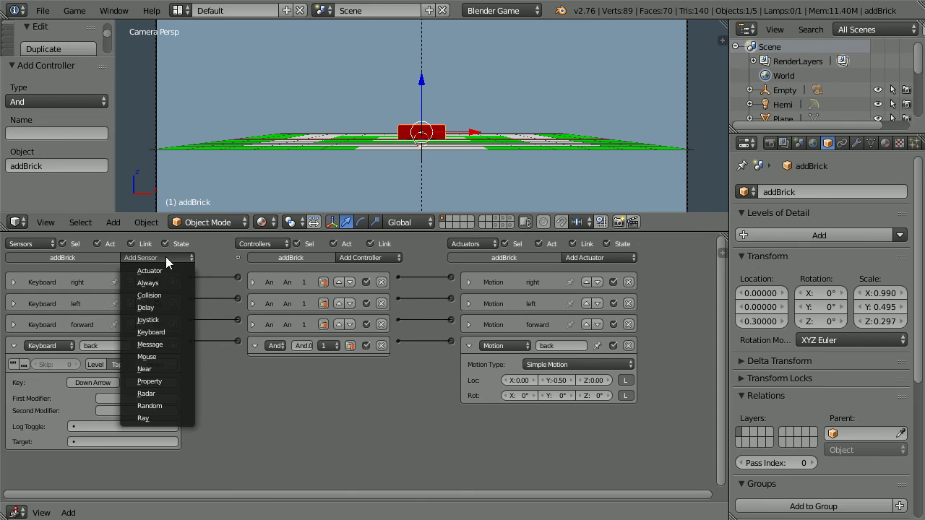
click(606, 260)
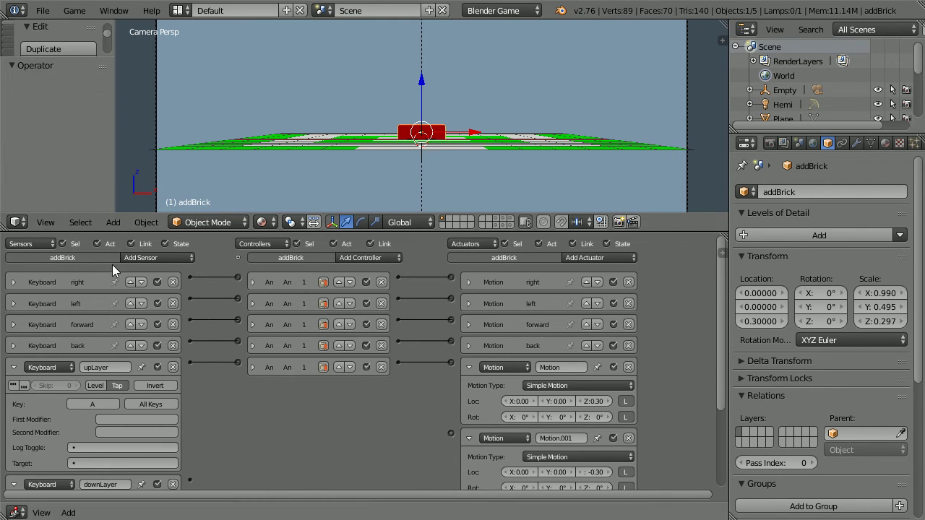
click(13, 367)
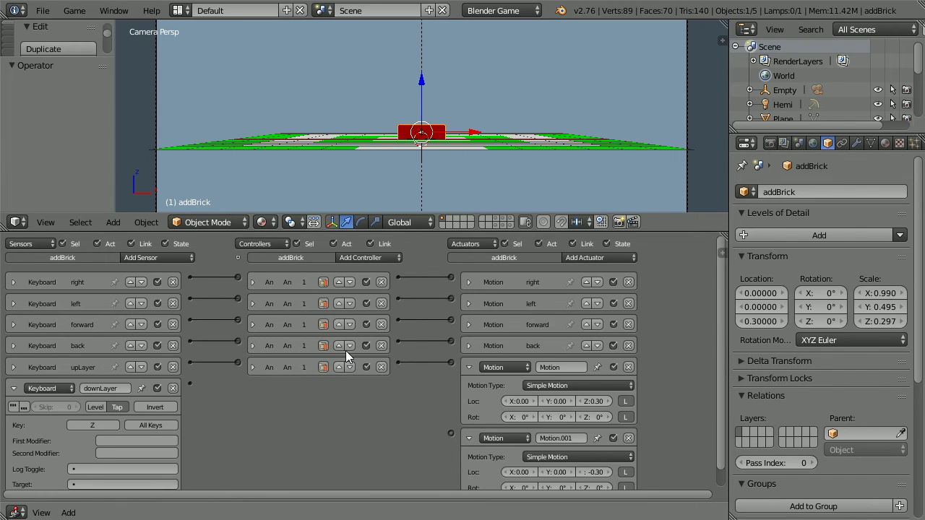
click(468, 367)
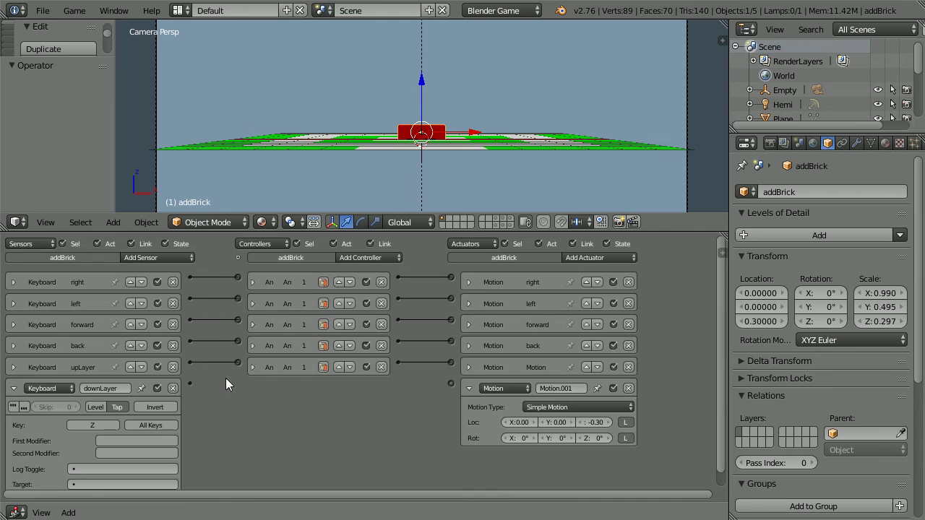
Step: Link the downLayer sensor to Motion.001 and rename that actuator 'downLayer'
drag(193, 383, 451, 383)
click(14, 388)
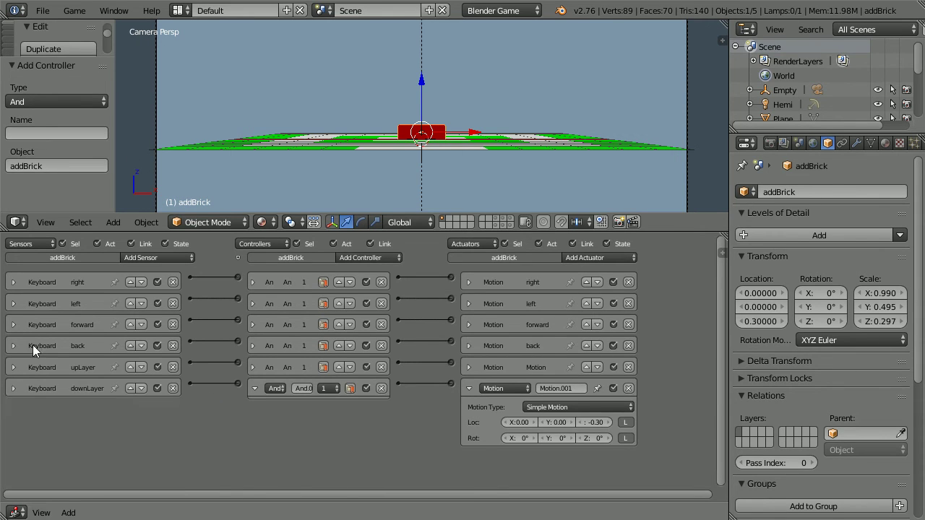
click(557, 391)
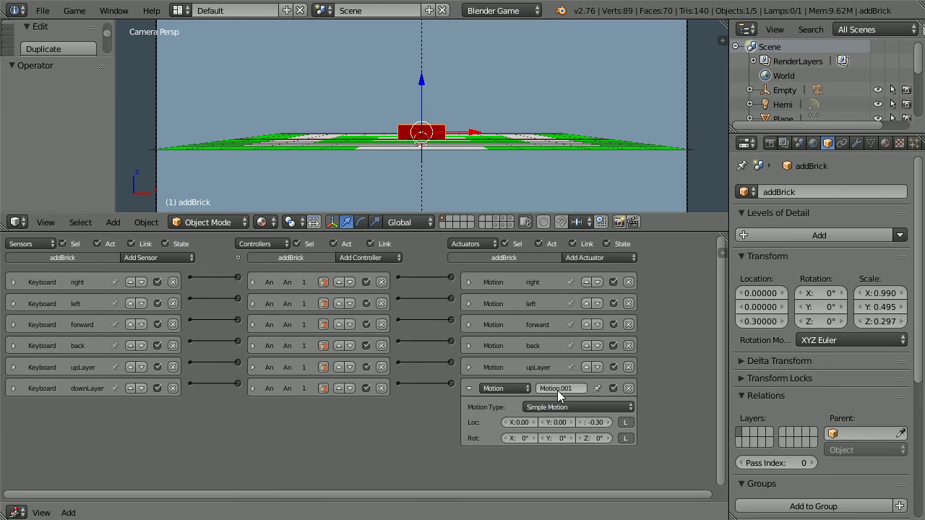
text(downLayer)
key(Return)
Step: Collapse the downLayer actuator, then test-run the game moving the brick left, forward and back
click(470, 388)
key(p)
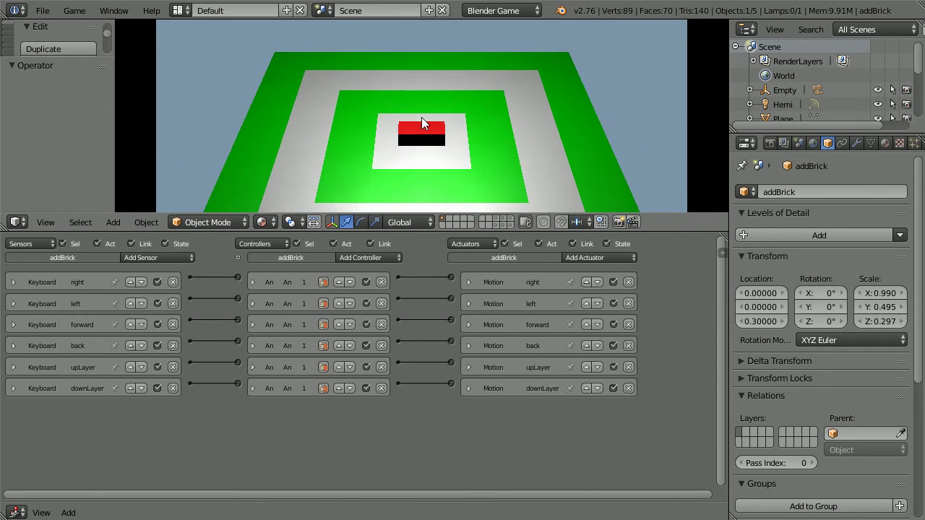
key(Left)
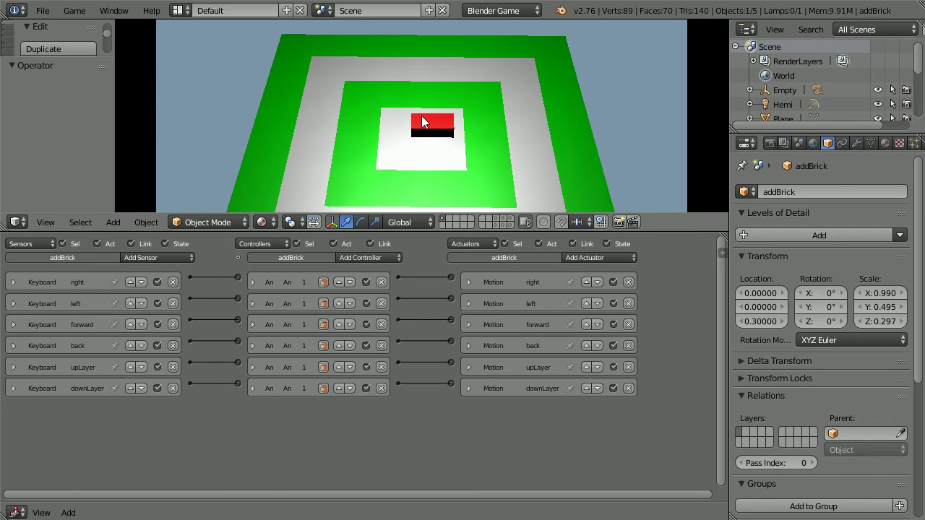
key(Up)
key(Down)
key(Escape)
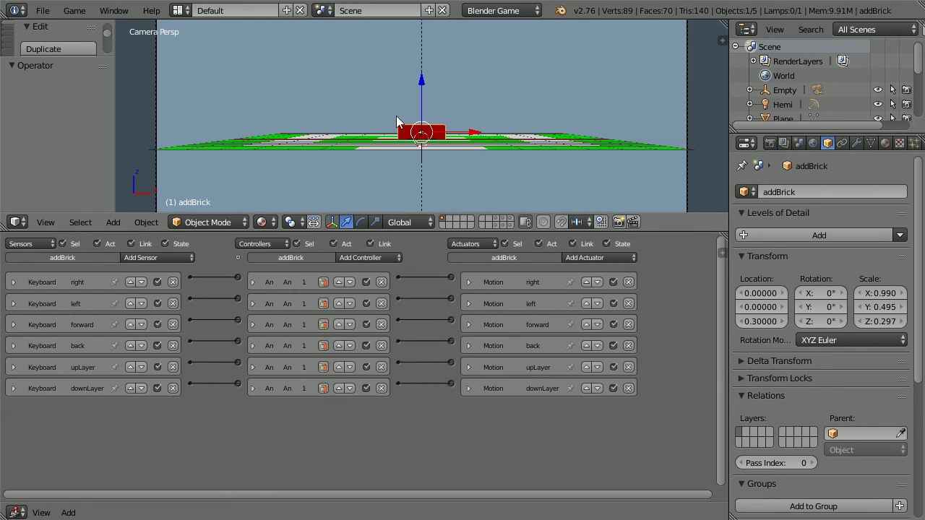